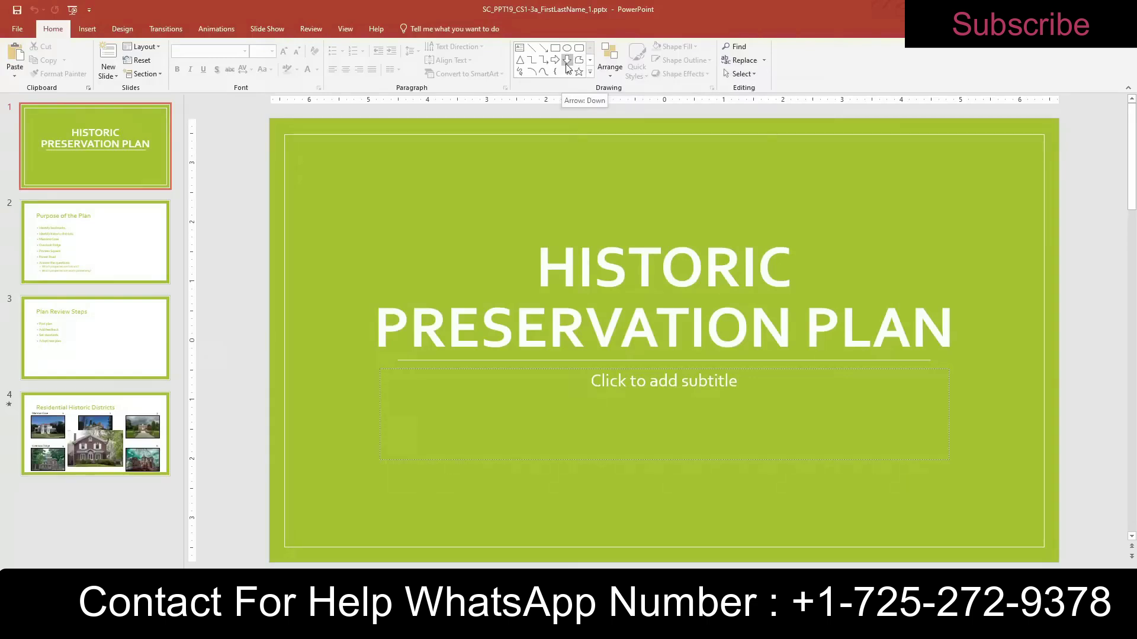
- Open slide 4, Residential Historic Districts, from the Slides pane
click(93, 435)
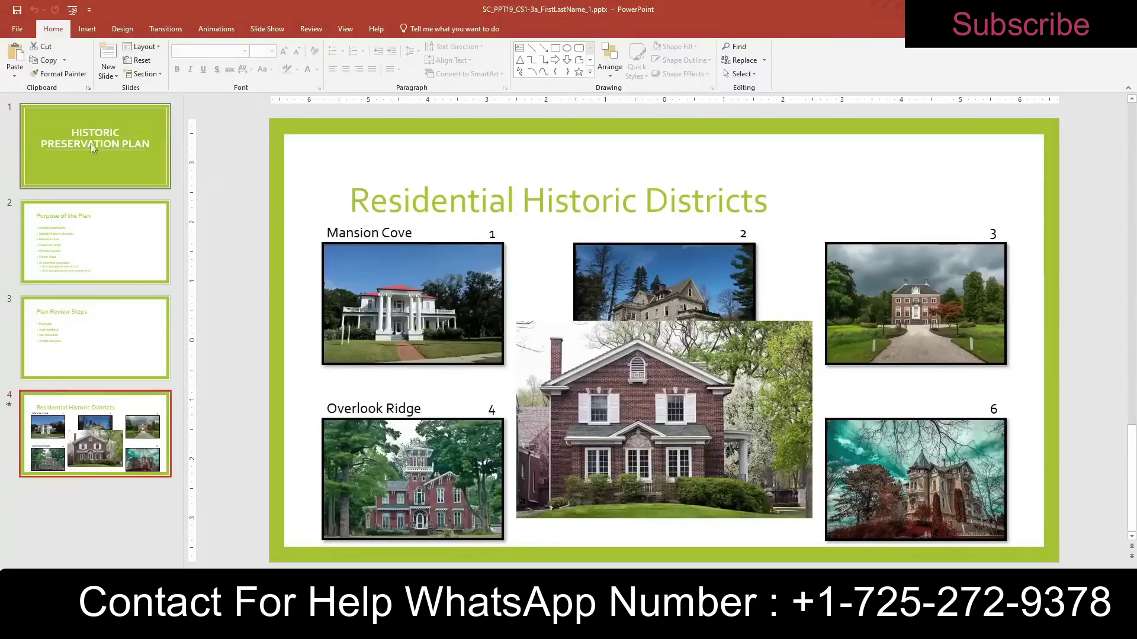
- Load Support_PPT19_CS1-3a_Slides.pptx from Downloads into the Reuse Slides pane
click(98, 30)
click(15, 72)
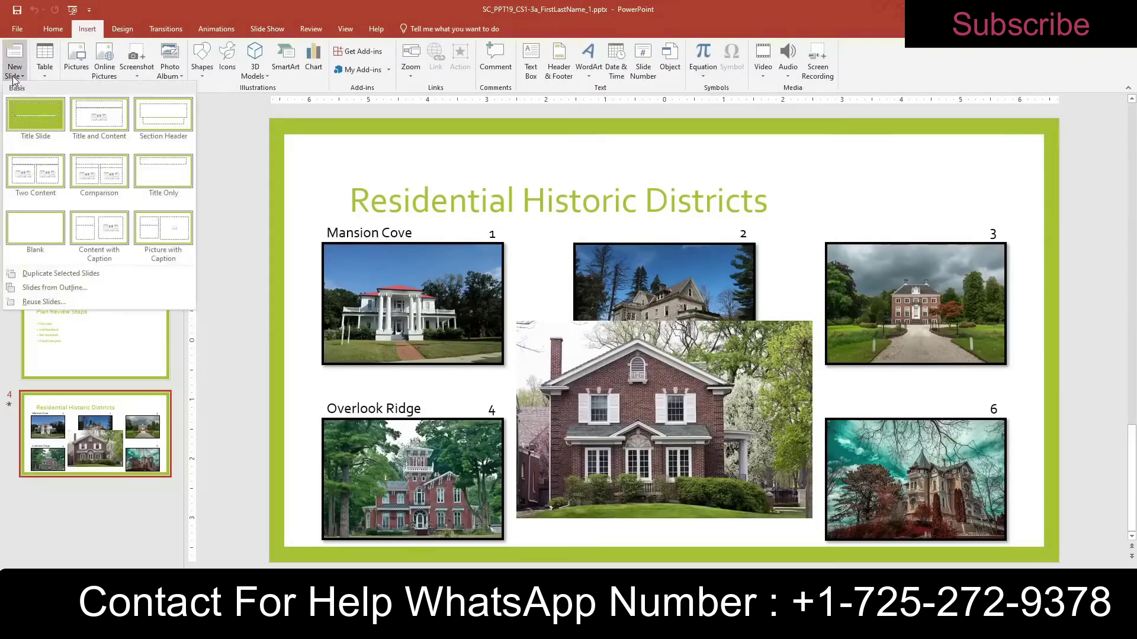
click(39, 302)
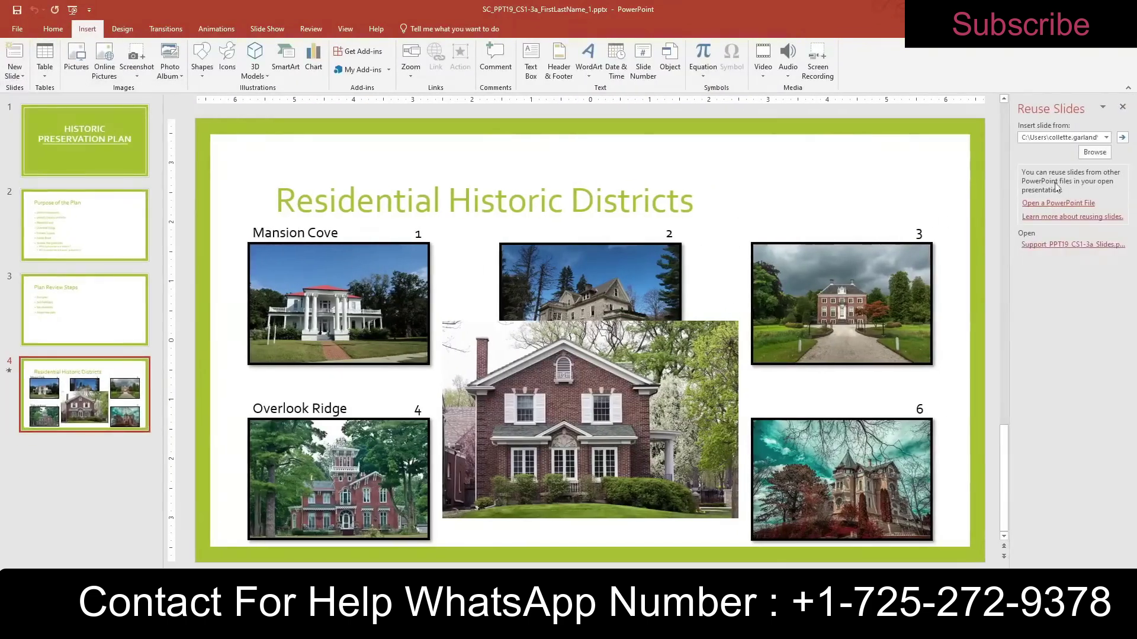
click(1083, 154)
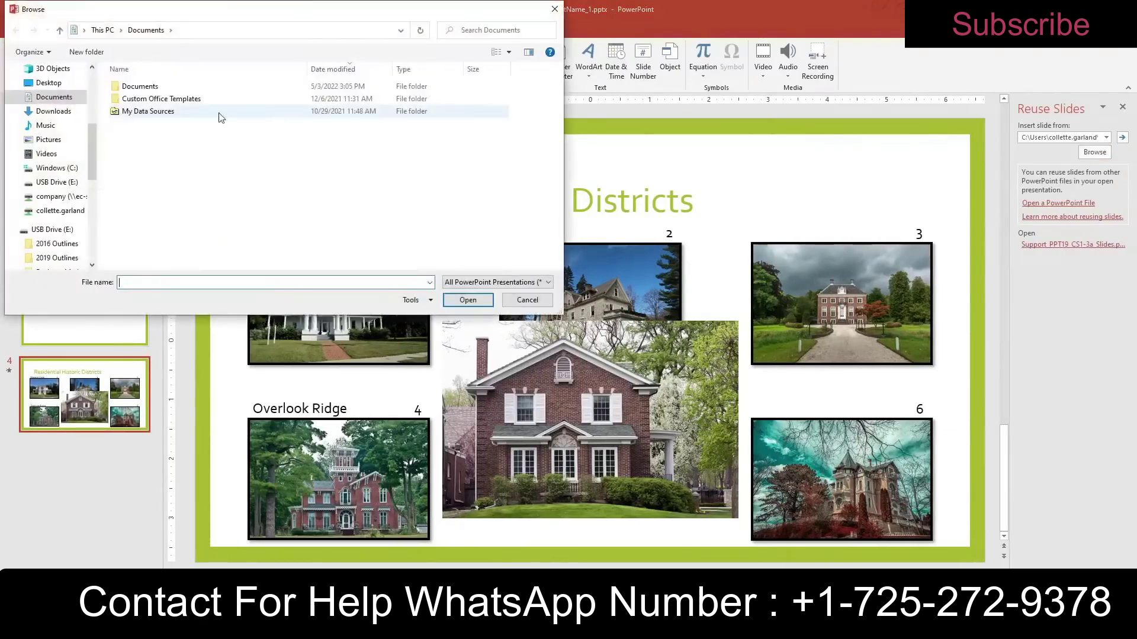
click(53, 112)
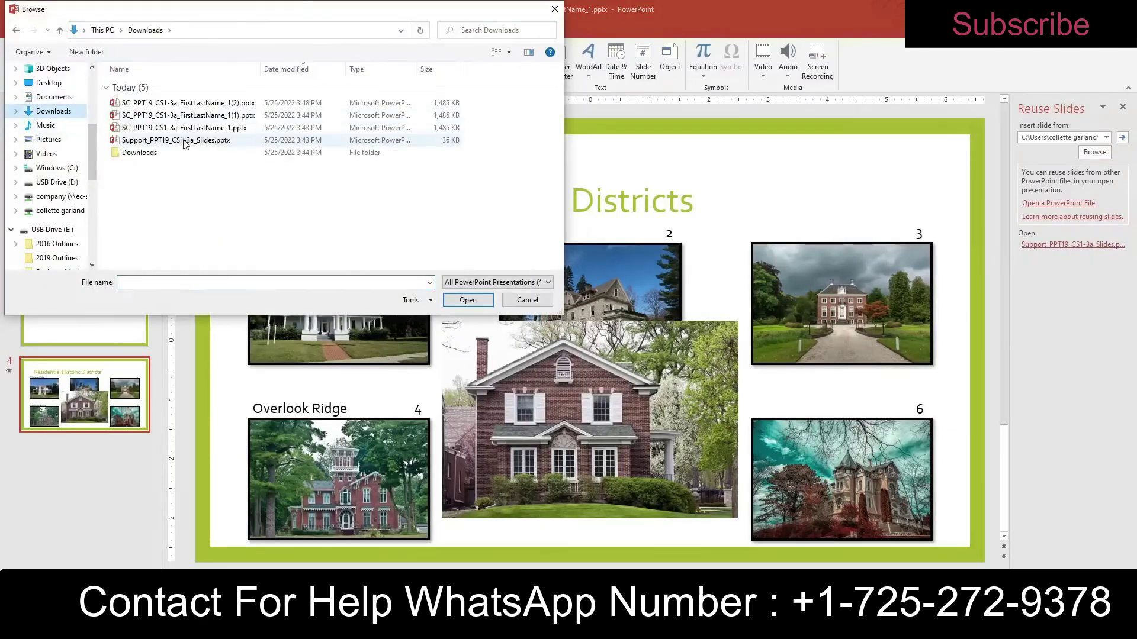
double_click(184, 140)
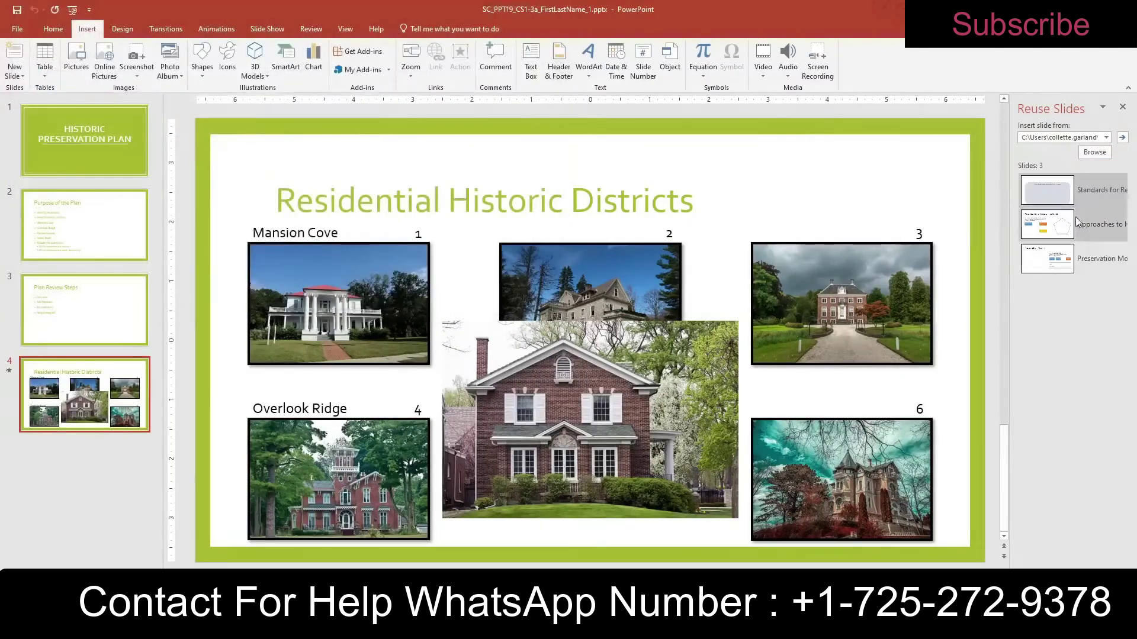
- Insert its three slides, ending with Approaches to Historic Properties and Preservation Month, as slides 5–7
click(1061, 191)
click(1060, 224)
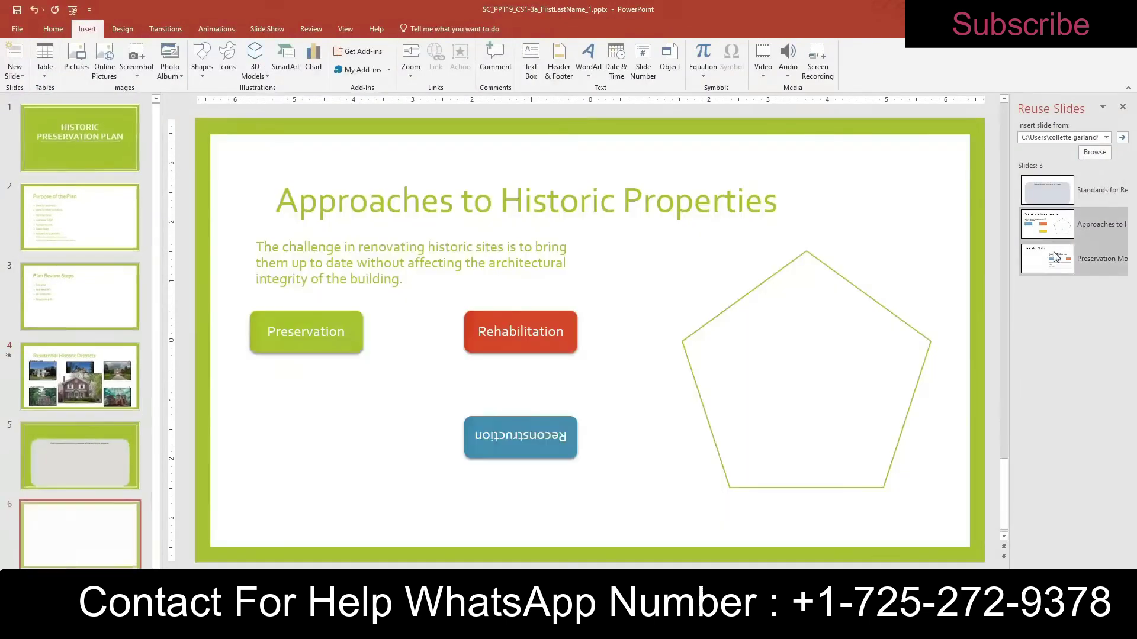
click(1055, 257)
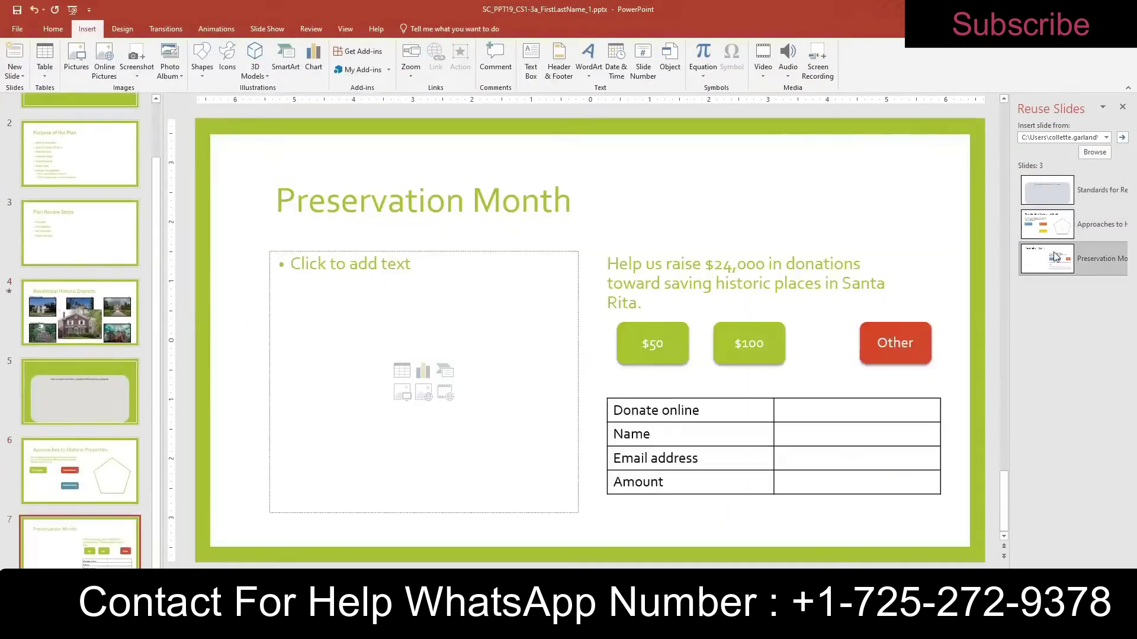
click(1121, 106)
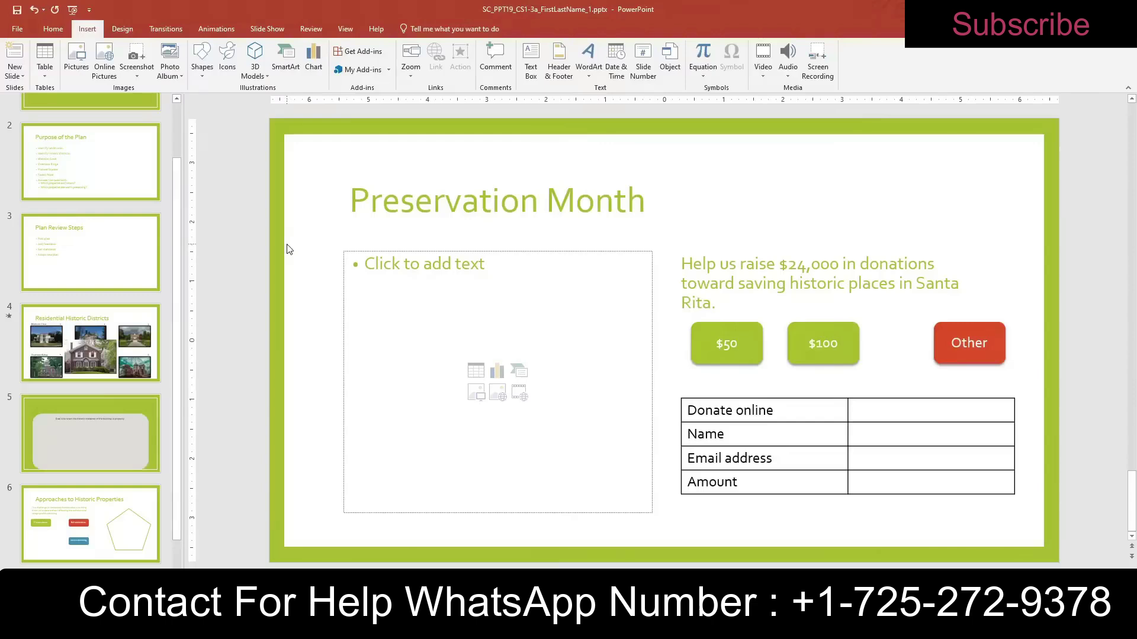
- Apply the plain Office theme to the whole deck
click(123, 31)
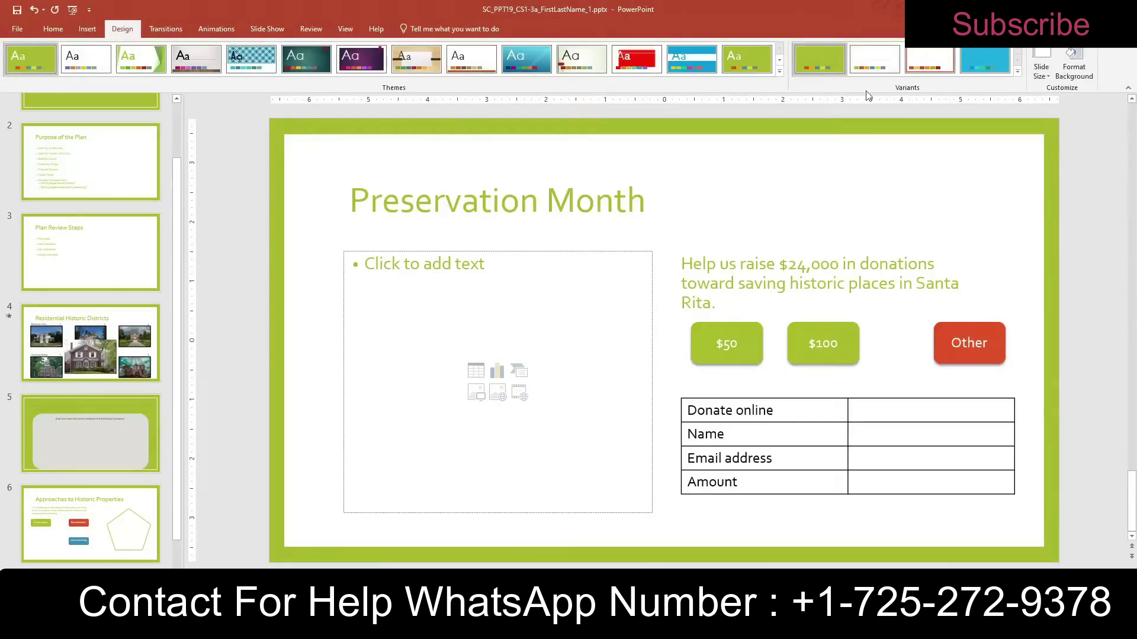
click(778, 71)
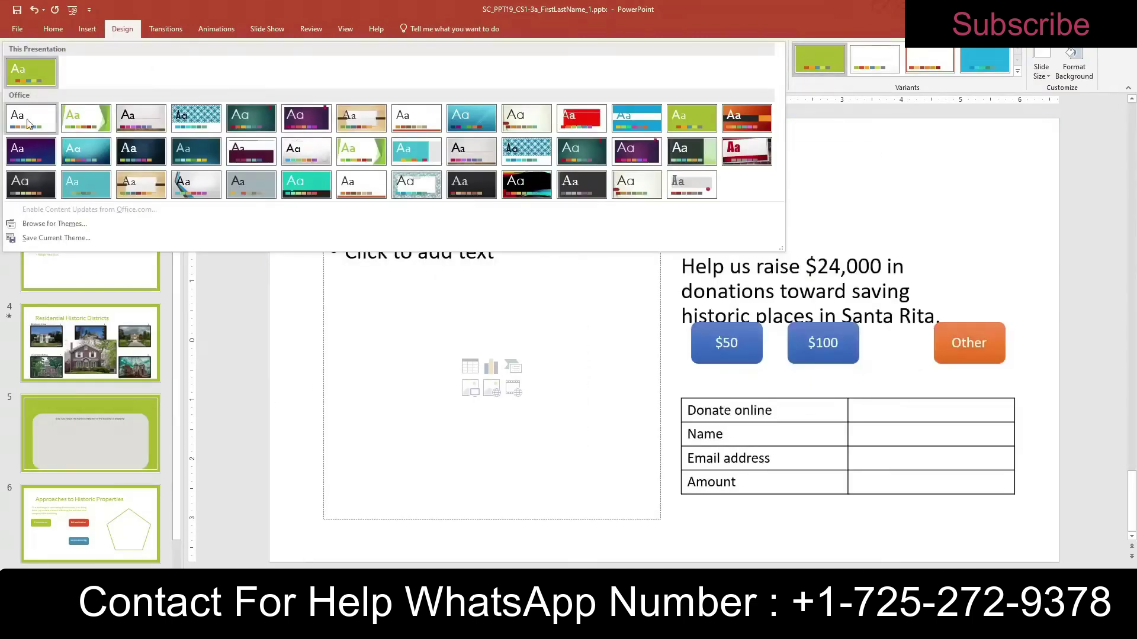
click(27, 121)
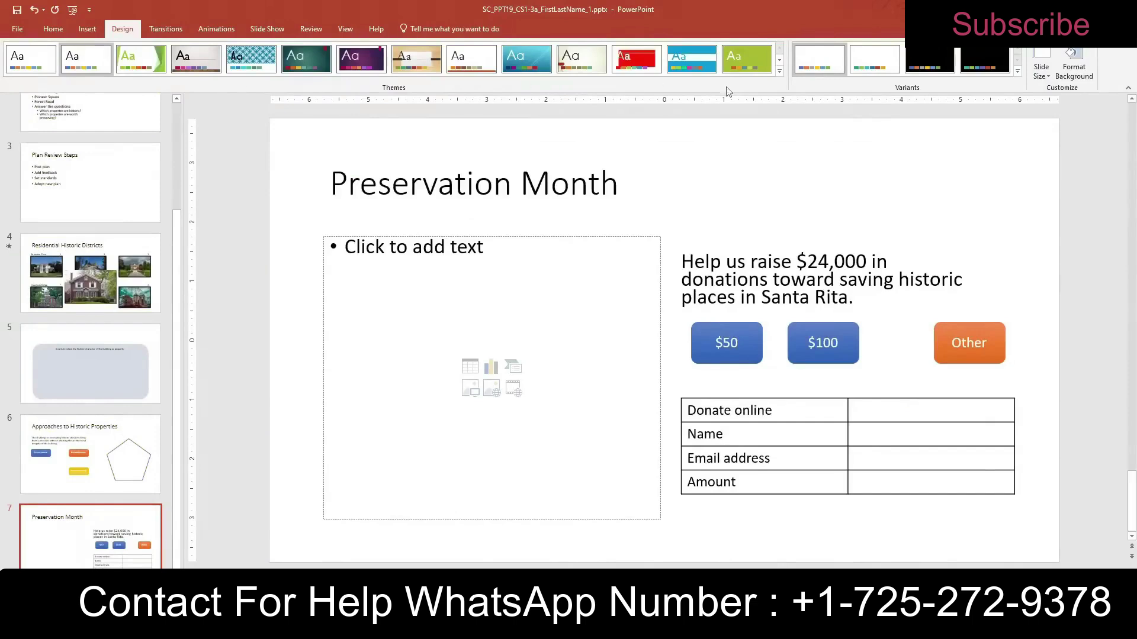
- Switch the theme's colour variant to Red
click(1017, 71)
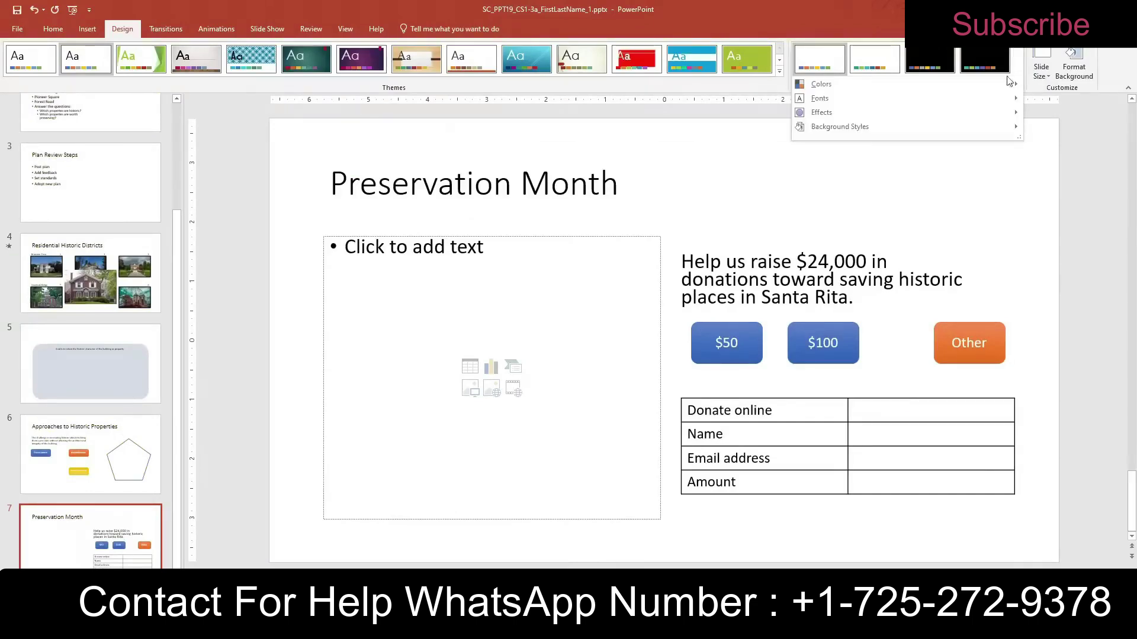
mouse_move(974, 84)
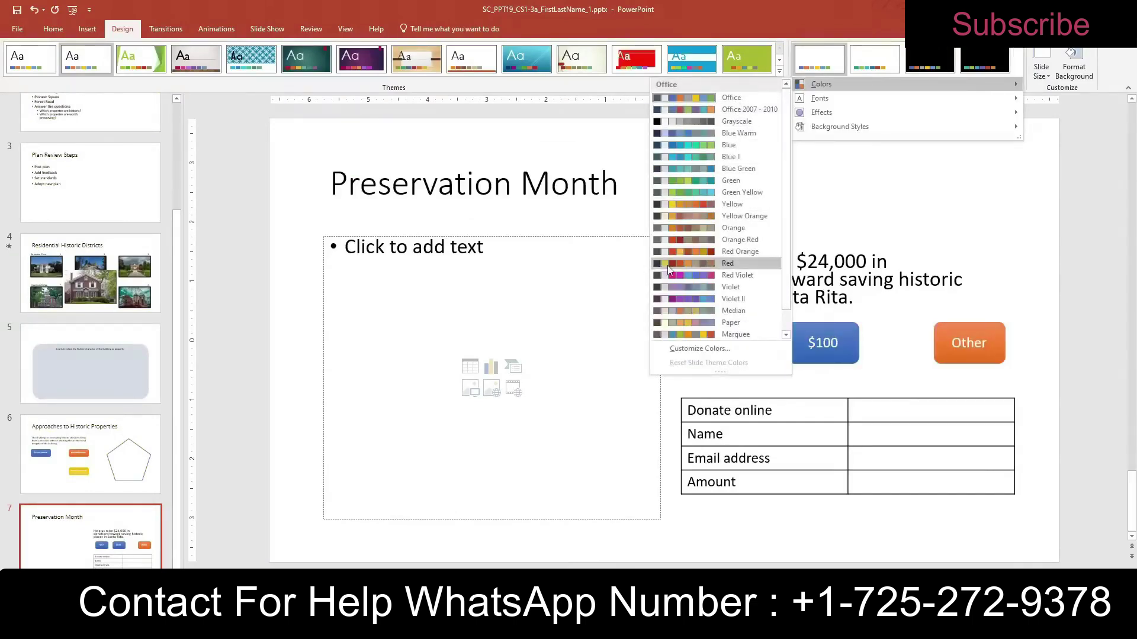
click(668, 268)
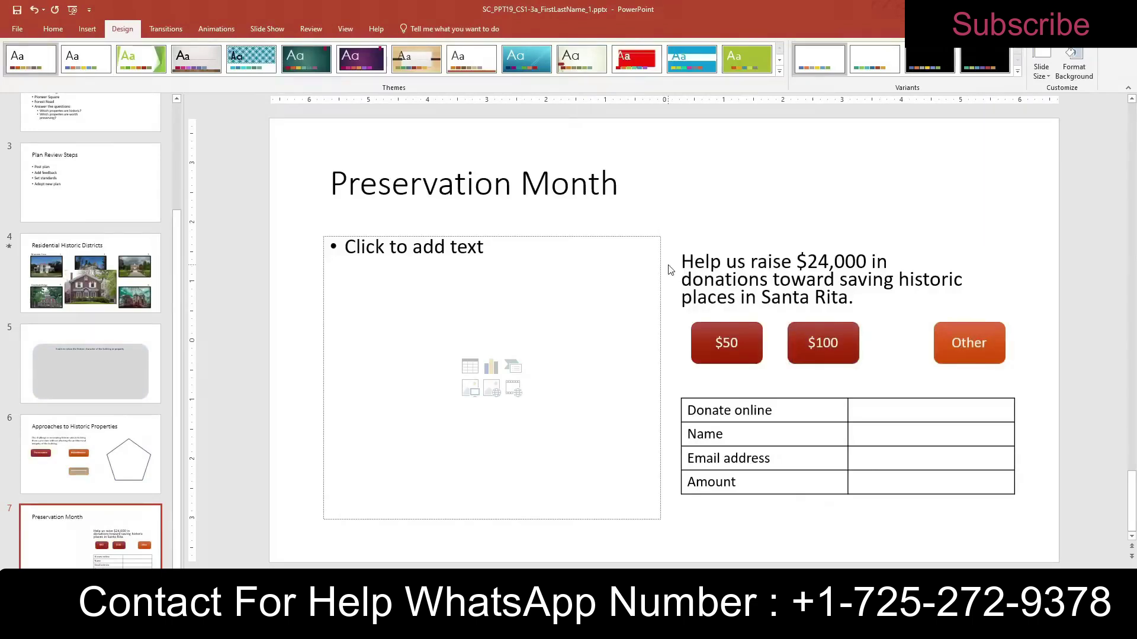
click(87, 29)
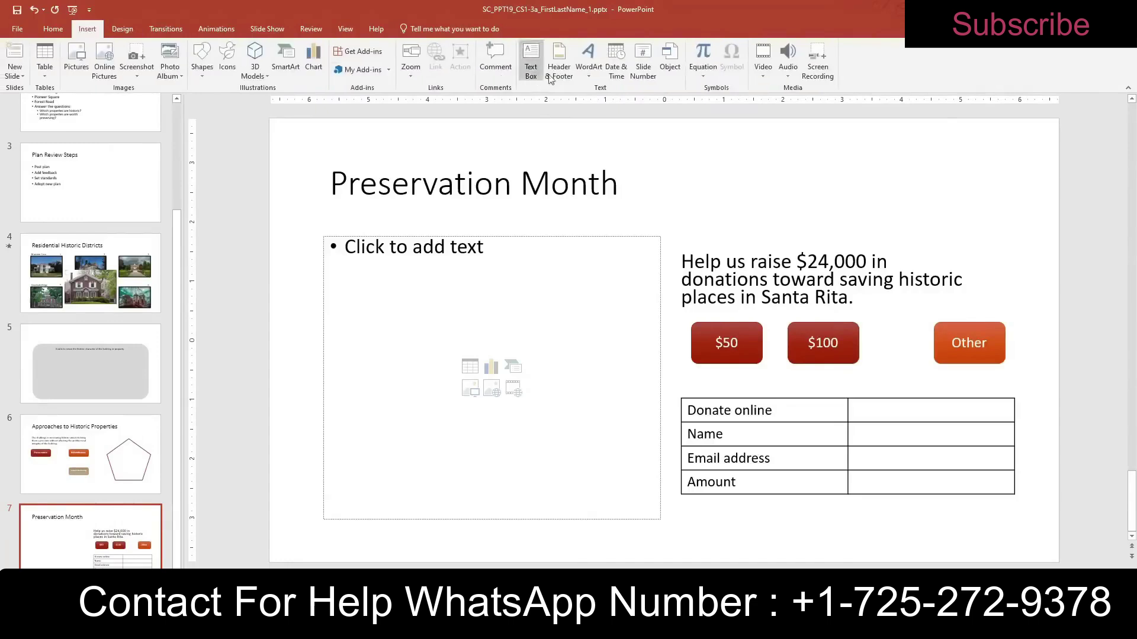
- Apply footer 'Santa Rita Planning Department' and slide numbers to all slides, hidden on the title slide
click(568, 71)
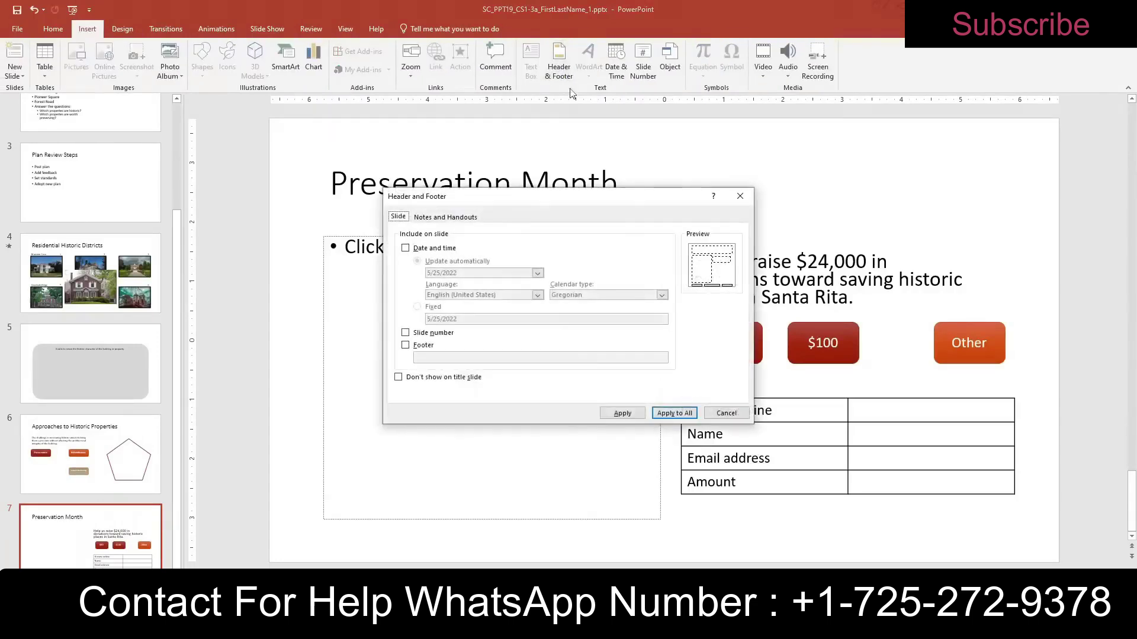
click(422, 346)
click(430, 356)
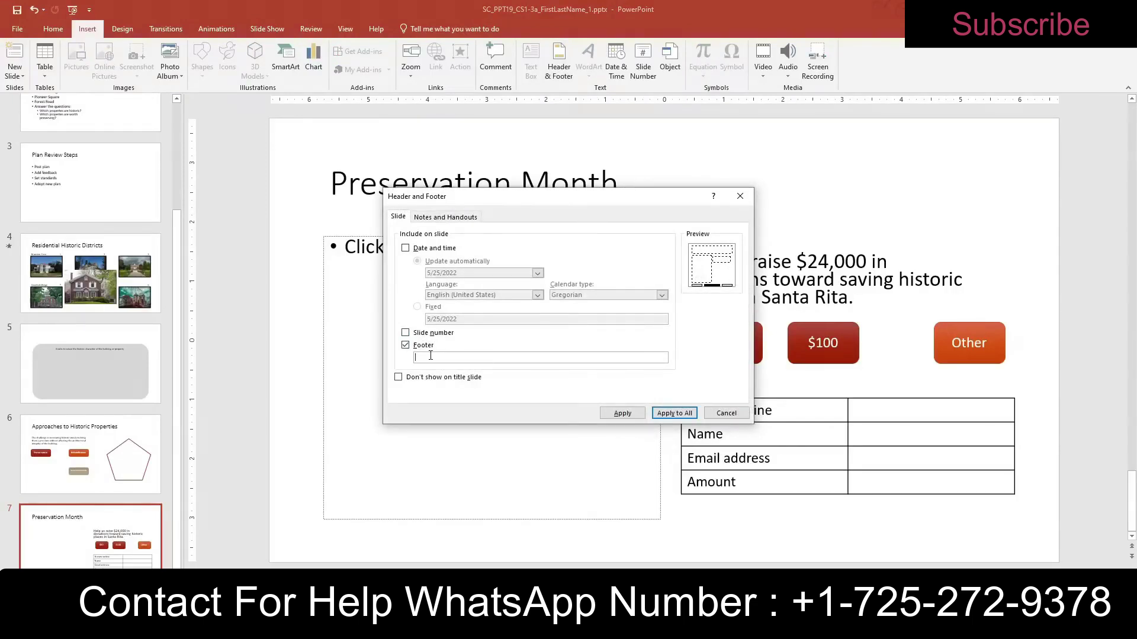
text(Santa Rita Planning Departmen)
click(405, 333)
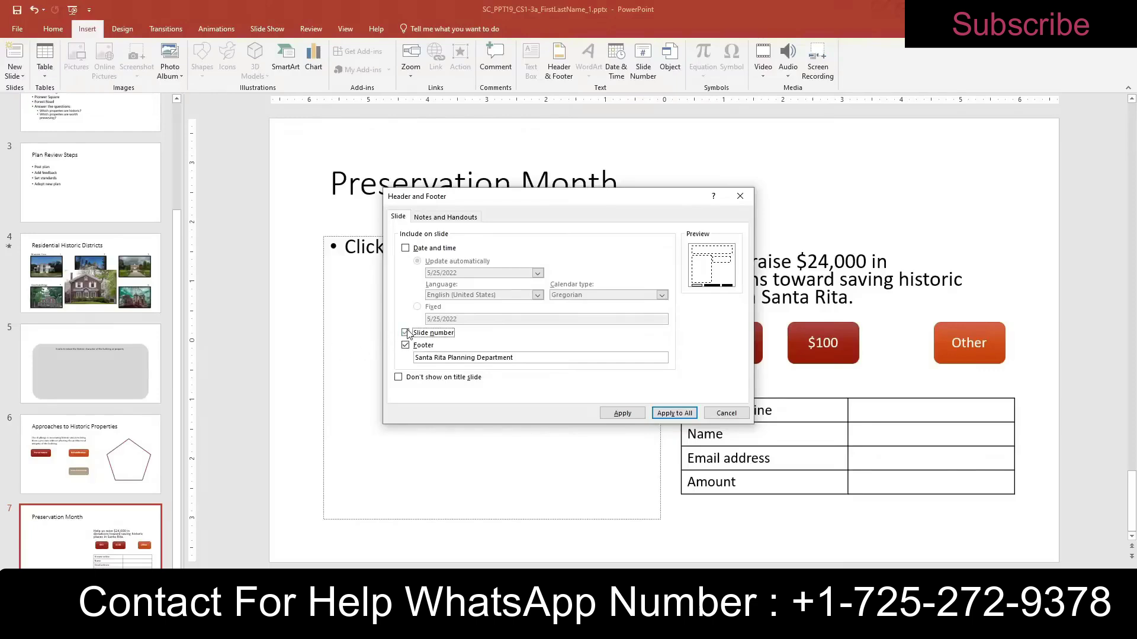
click(399, 377)
click(670, 414)
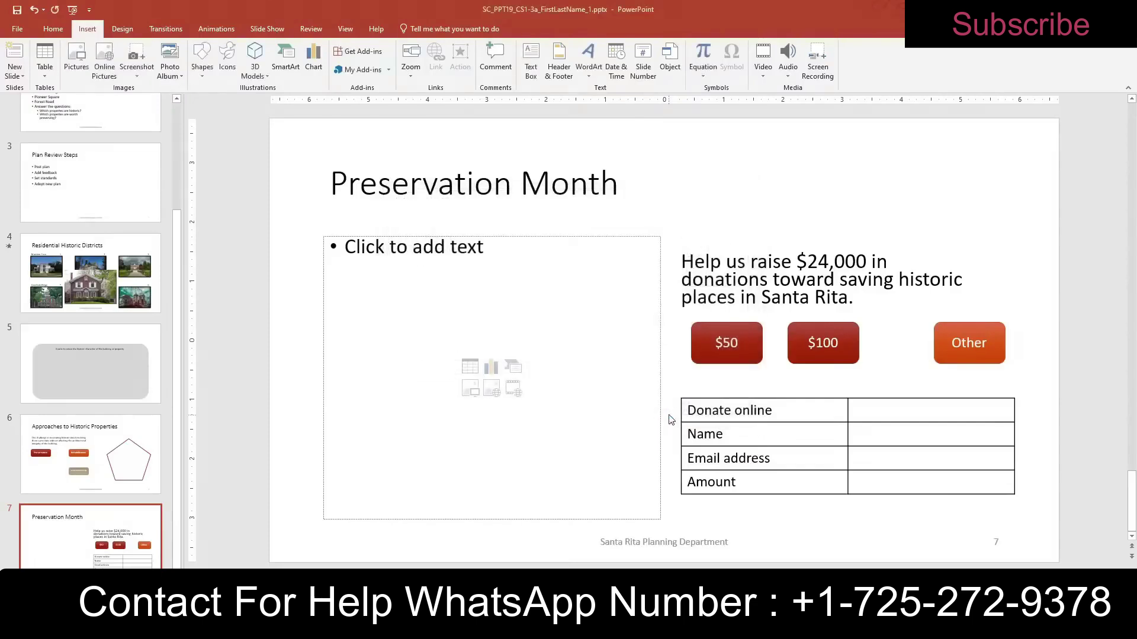
scroll(119, 219, up, 3)
- Check the new footer on slides 1 and 2, then return to the title slide
click(116, 169)
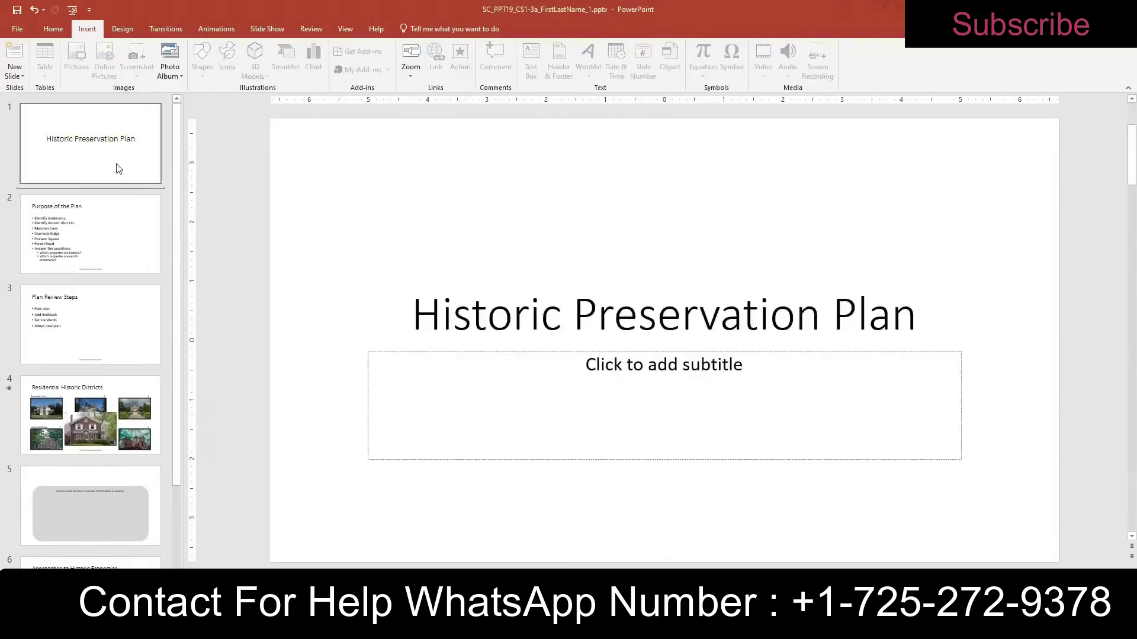
click(147, 267)
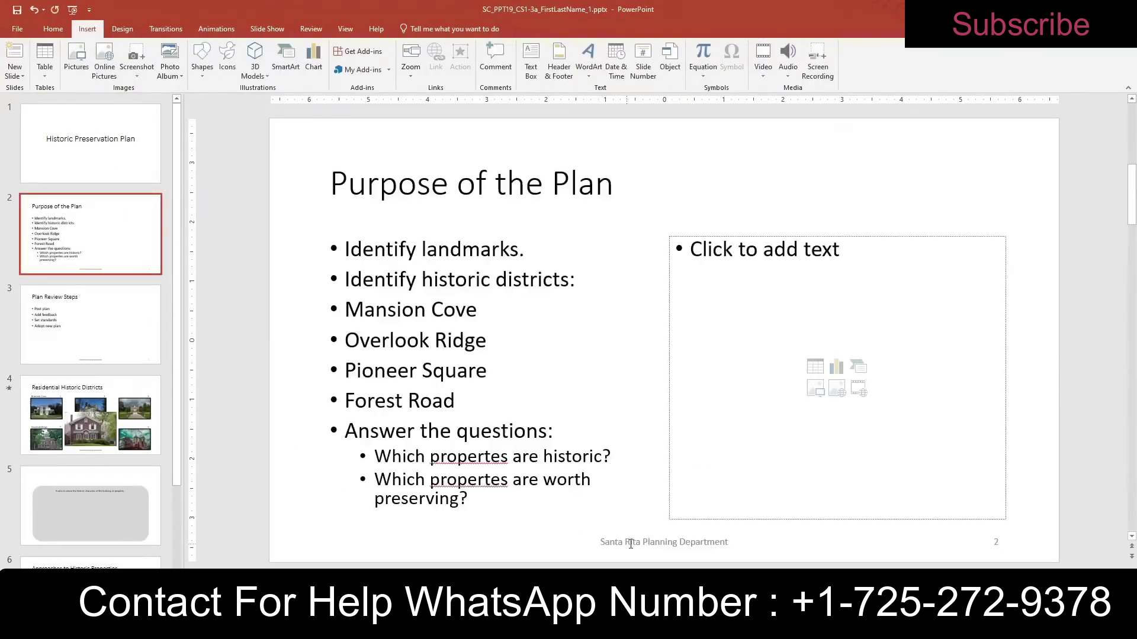
key(Page_Up)
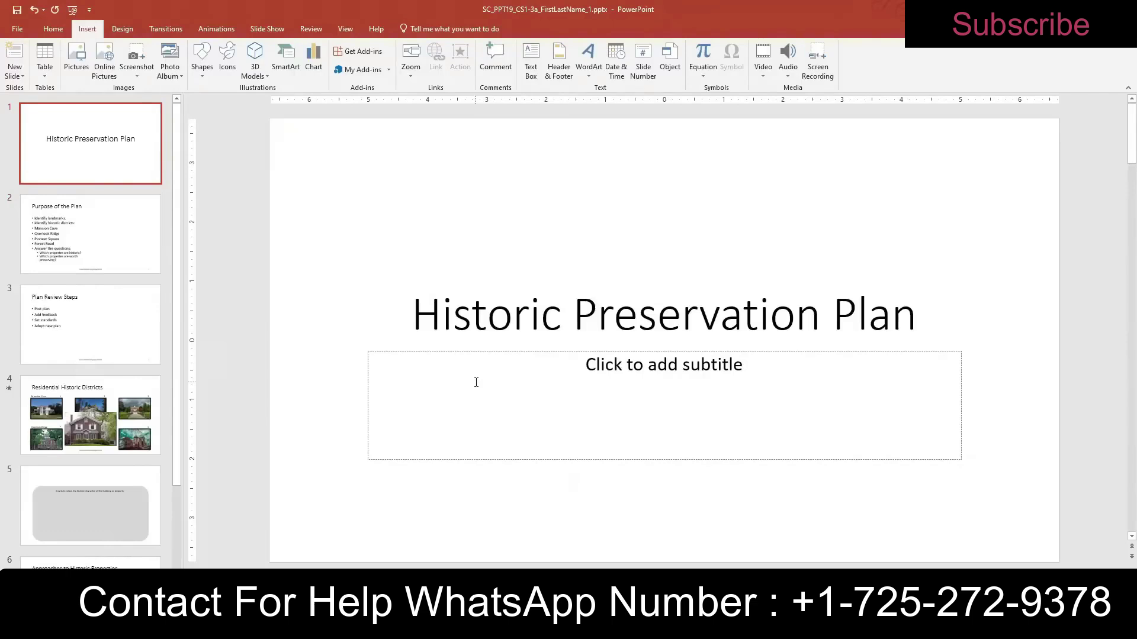
- Enter 'Santa Rita, CA' as the title slide subtitle, then go to slide 2
click(664, 362)
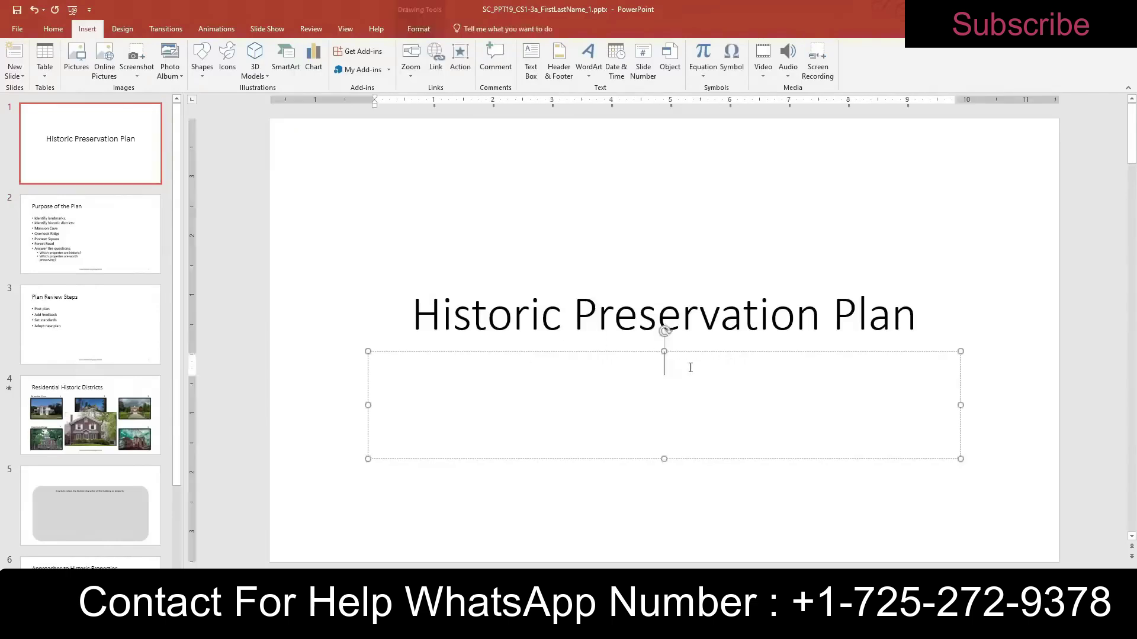
text(Sa)
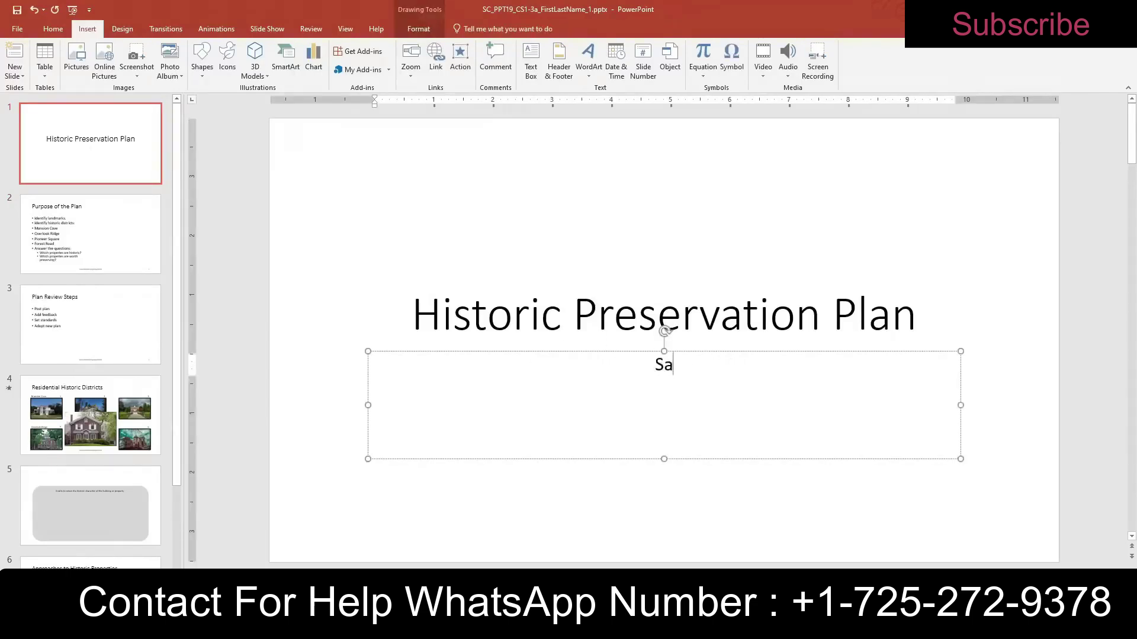
text(nta Rita, CA)
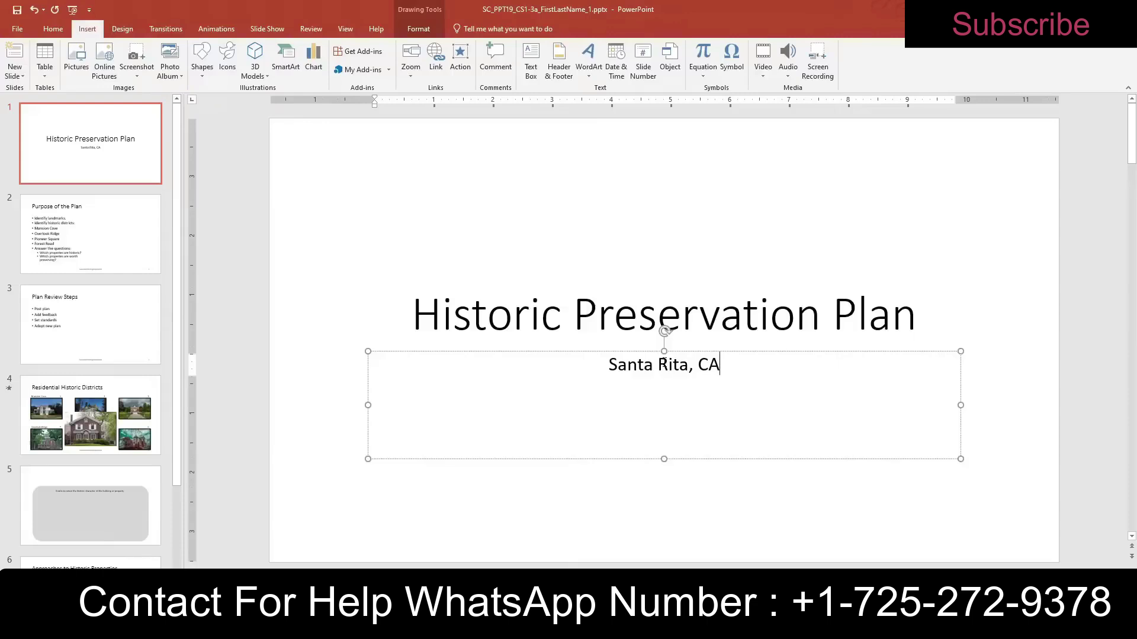
click(106, 233)
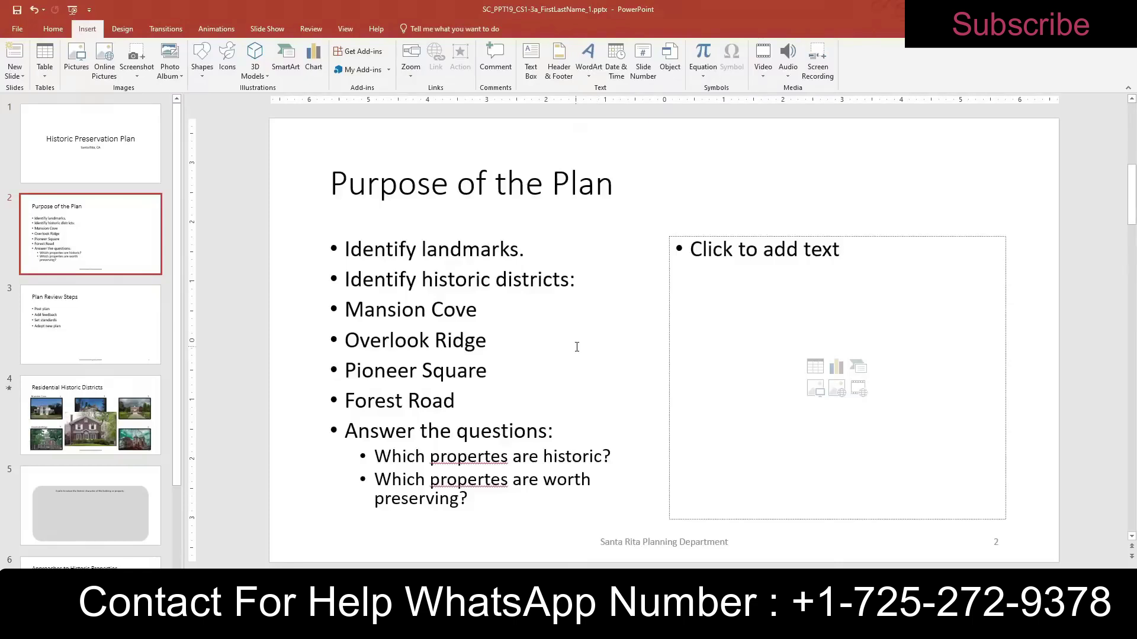
- Insert the city map picture from Downloads into slide 2's empty content placeholder
click(814, 387)
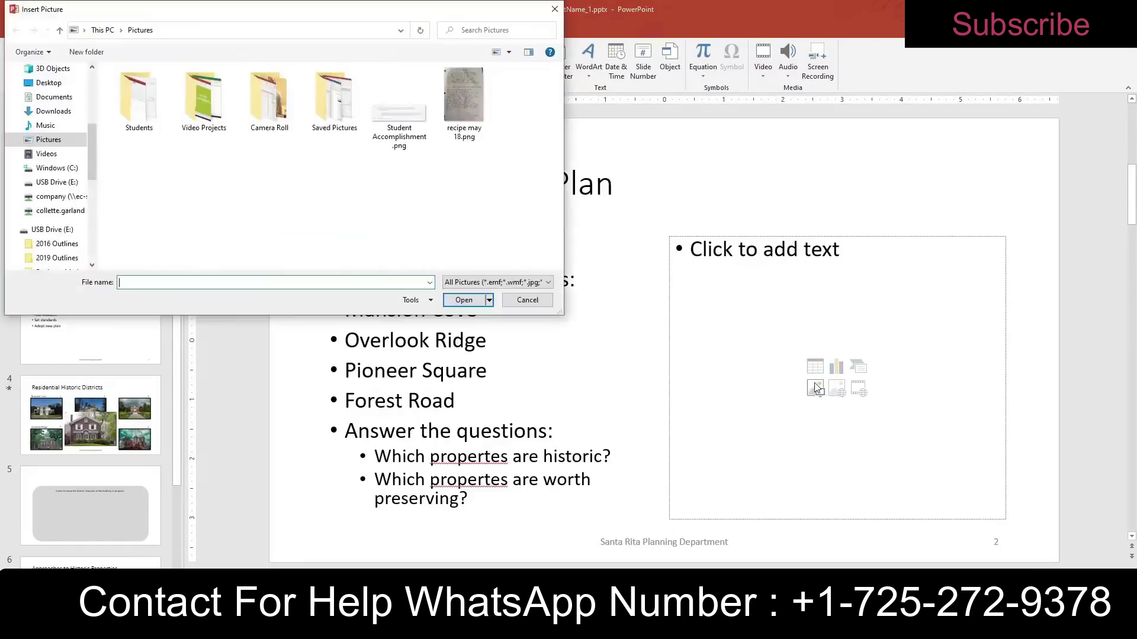
click(53, 111)
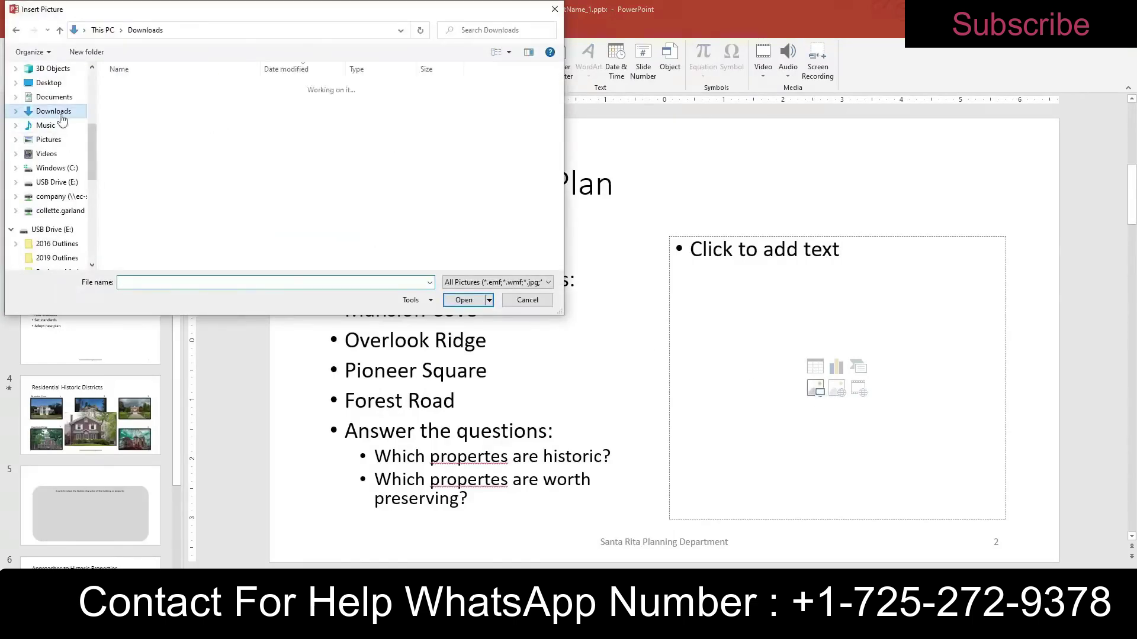
double_click(193, 116)
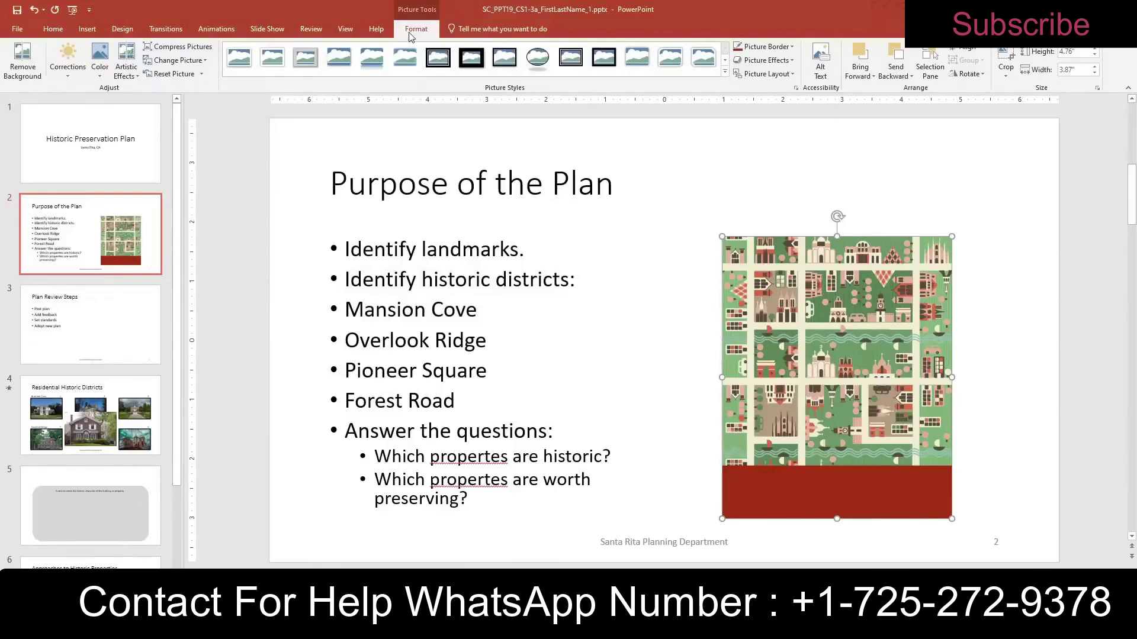
- Crop the red band off the map's bottom, leaving it about 3.86" × 3.87"
click(1006, 60)
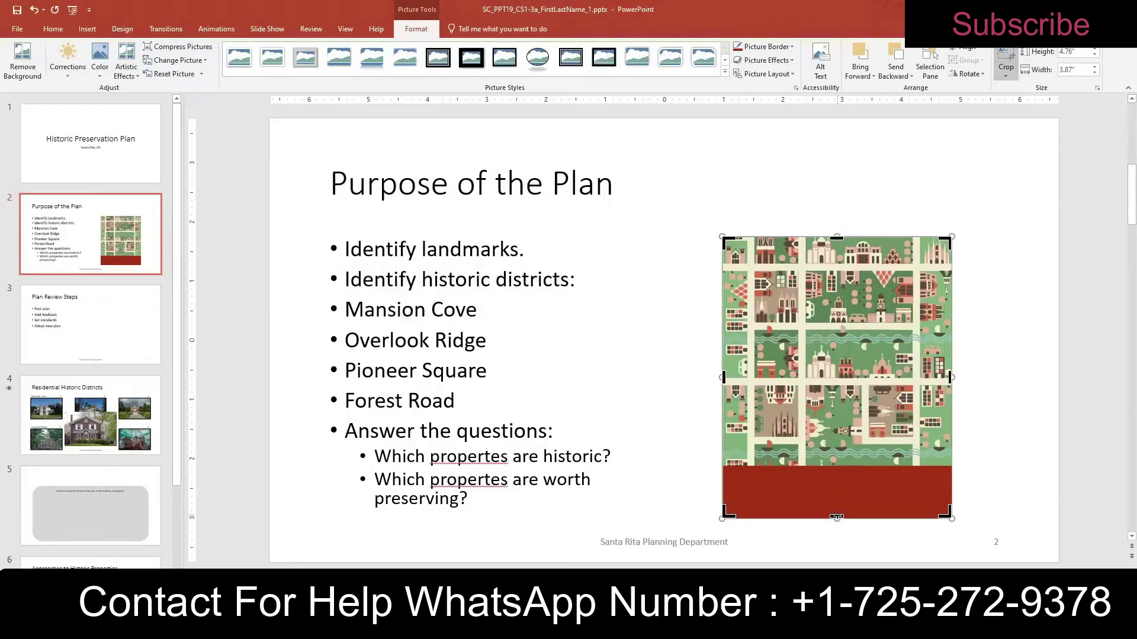
drag(836, 518, 838, 464)
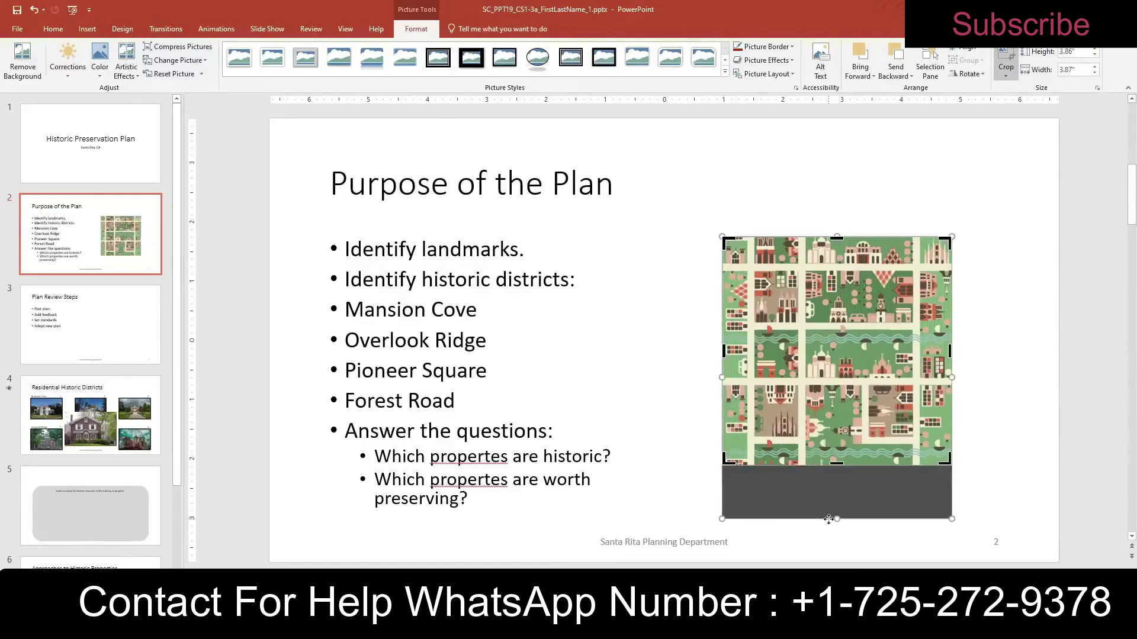
click(1006, 60)
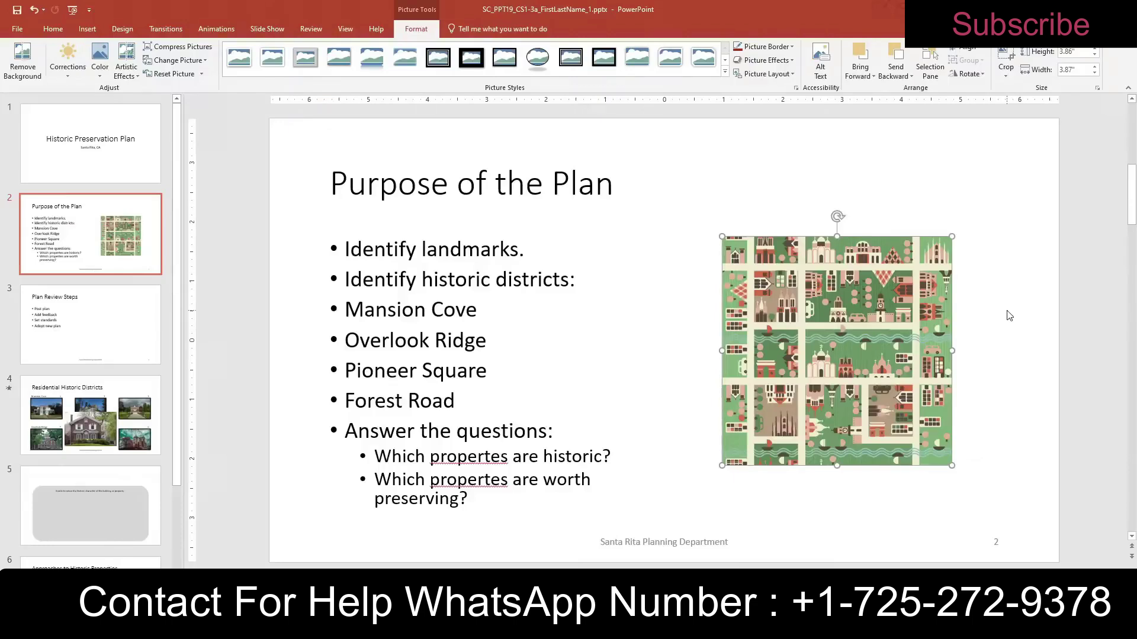
click(522, 398)
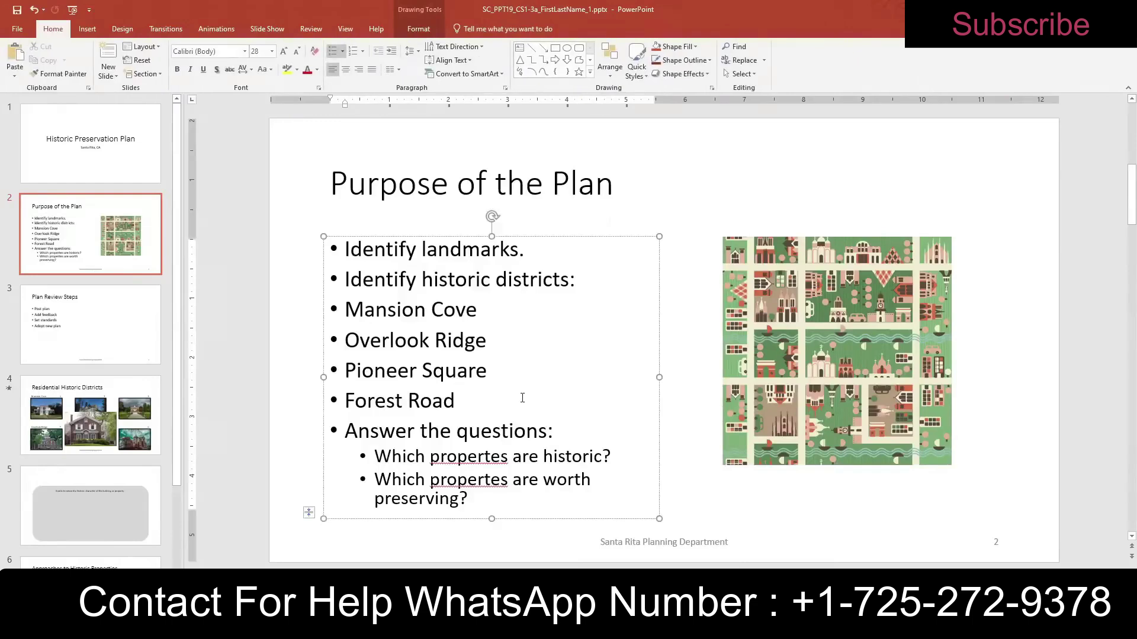
- Delete the Forest Road line from slide 2's bullet list
drag(481, 401, 364, 402)
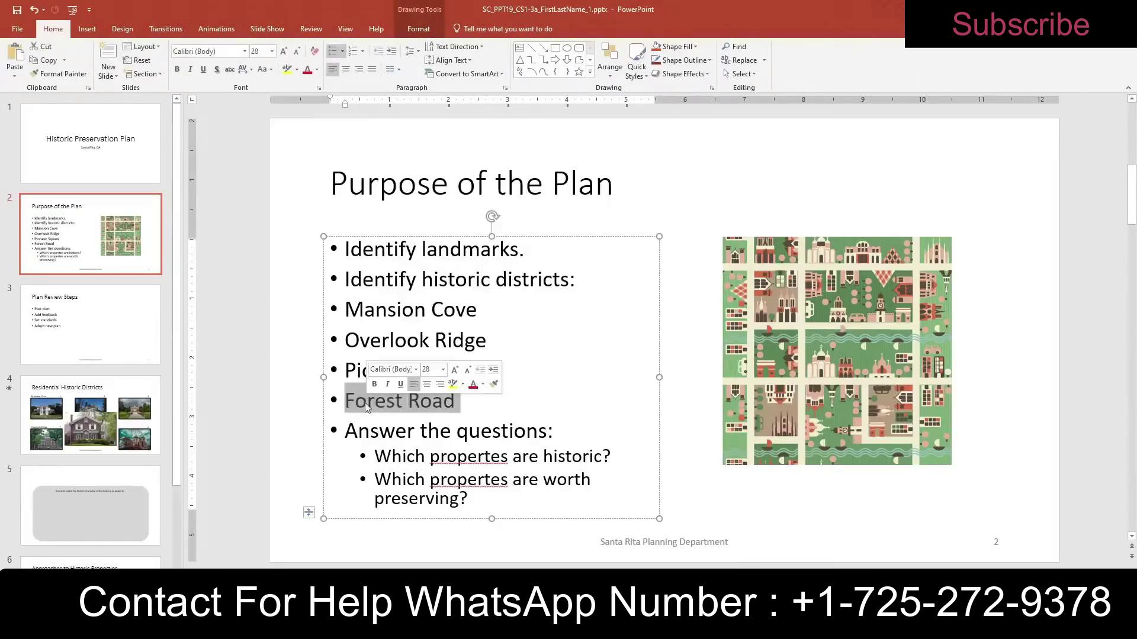
key(Delete)
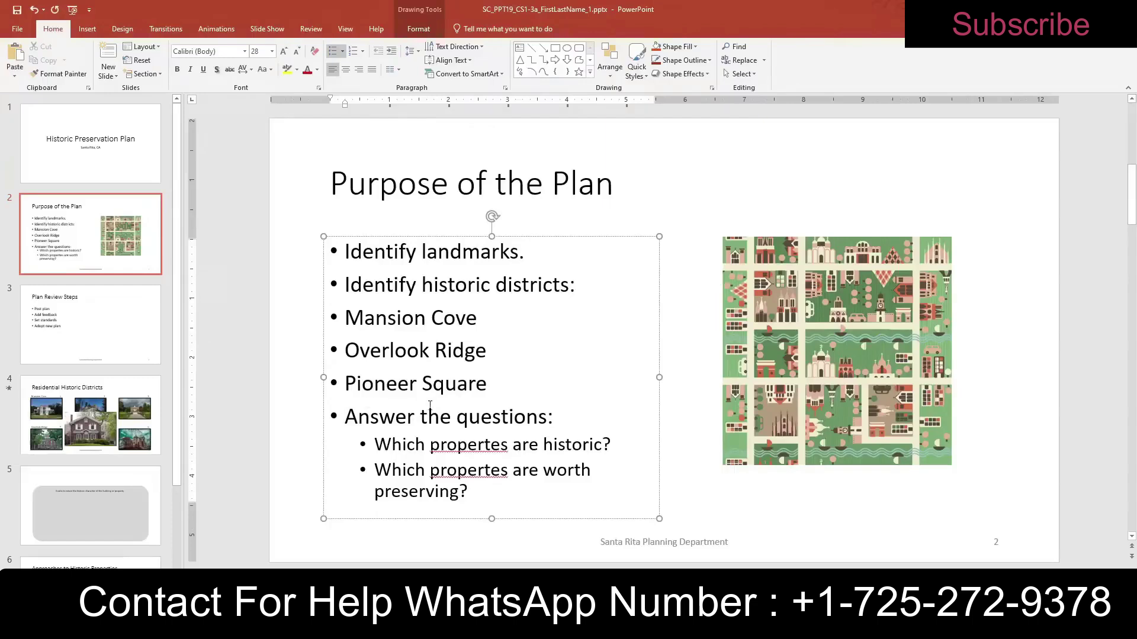
drag(491, 385, 367, 326)
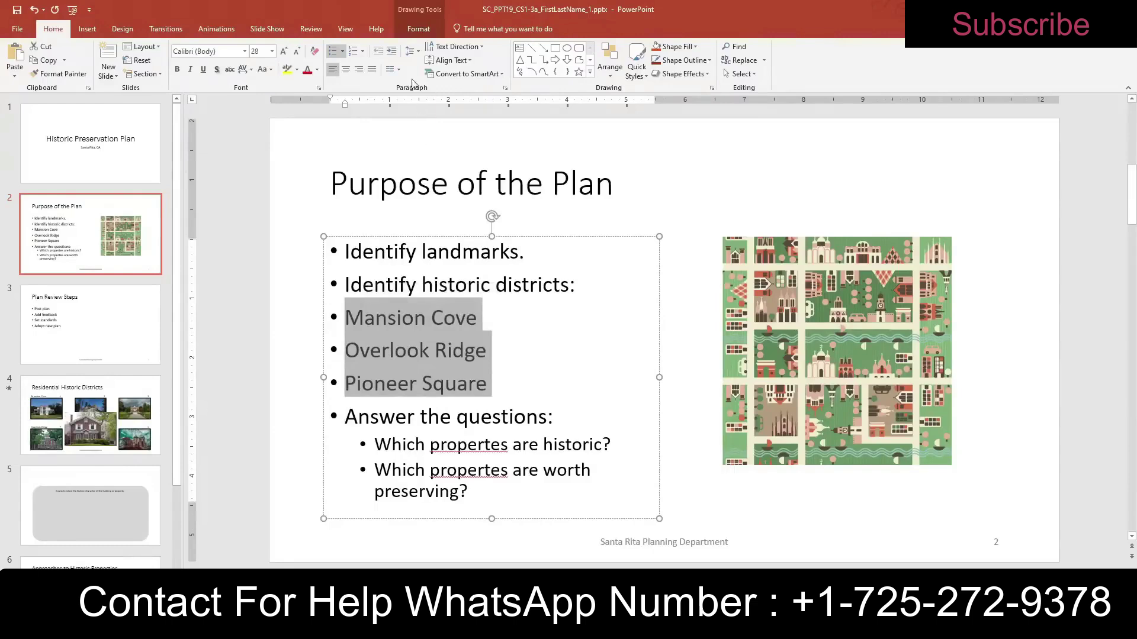
- Demote Mansion Cove, Overlook Ridge and Pioneer Square one list level under Identify historic districts
click(392, 52)
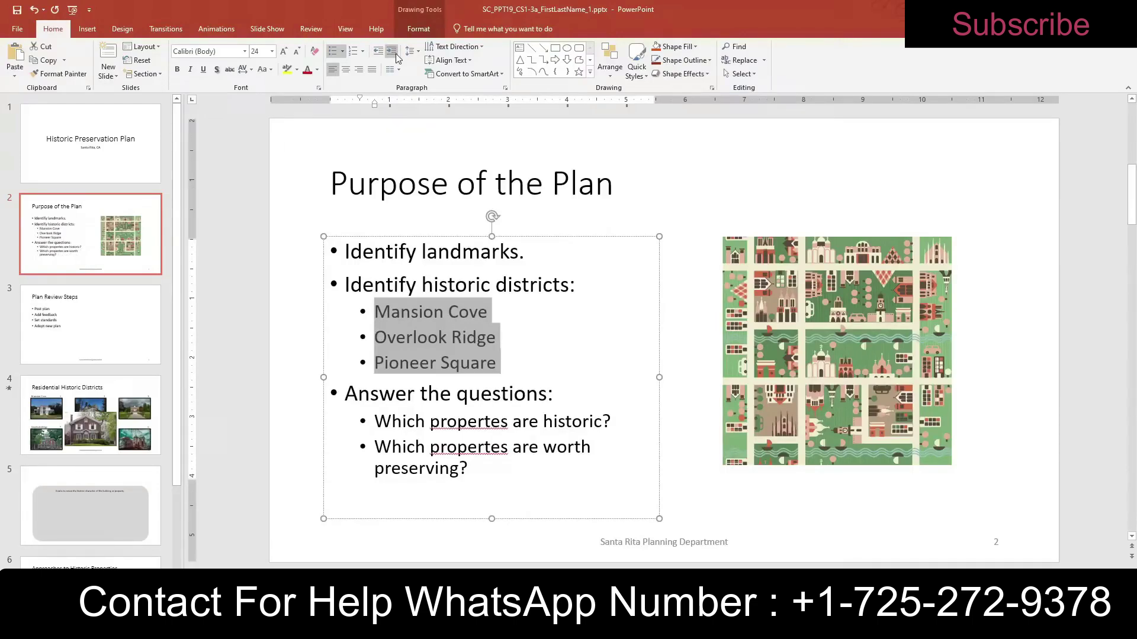
drag(495, 467, 346, 251)
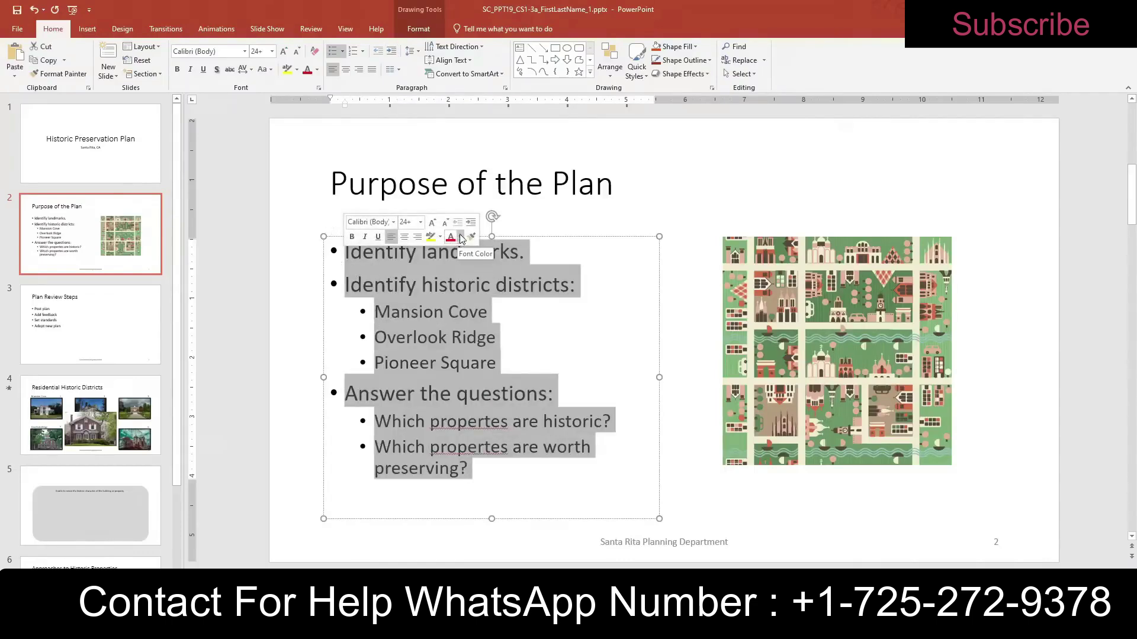
- Colour all the bullet text Dark Red, Accent 1, Darker 25%
click(318, 70)
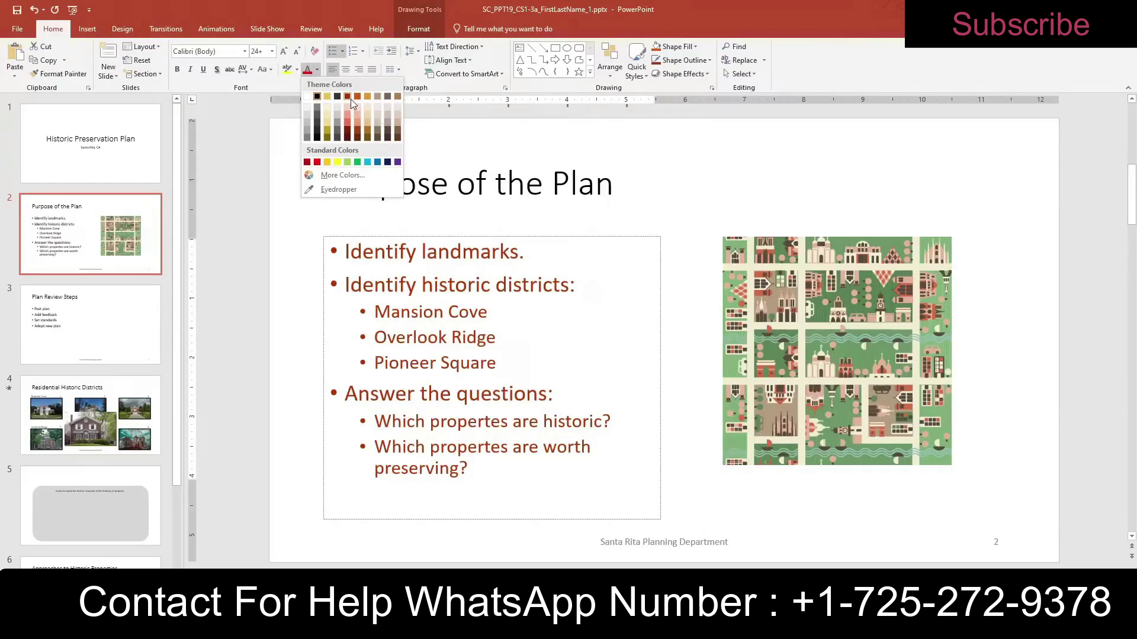
click(348, 130)
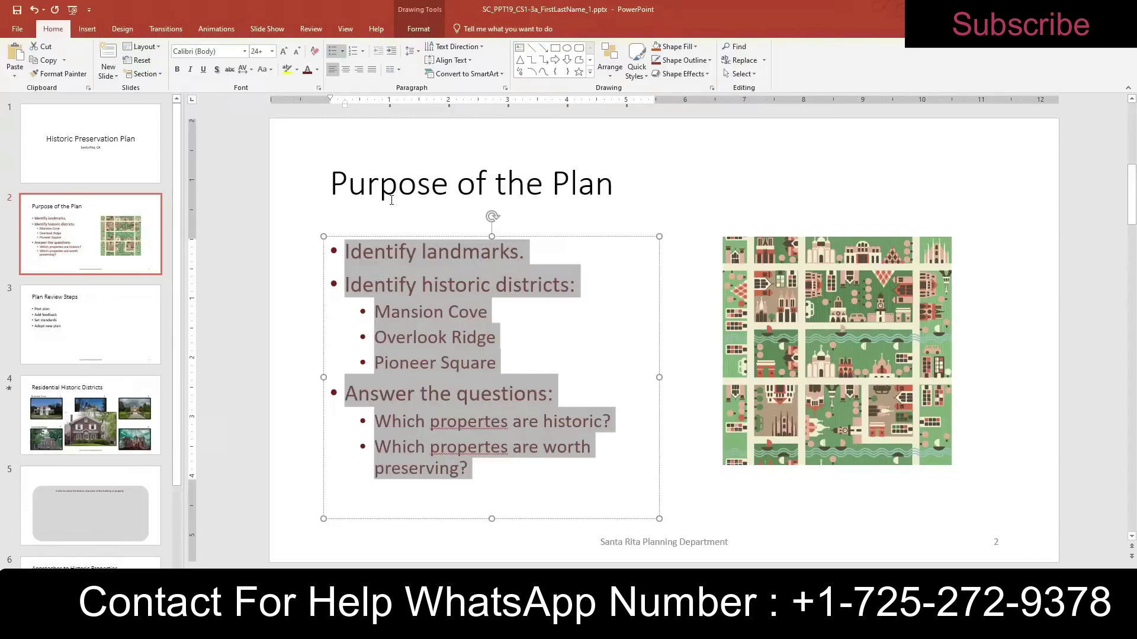
click(407, 252)
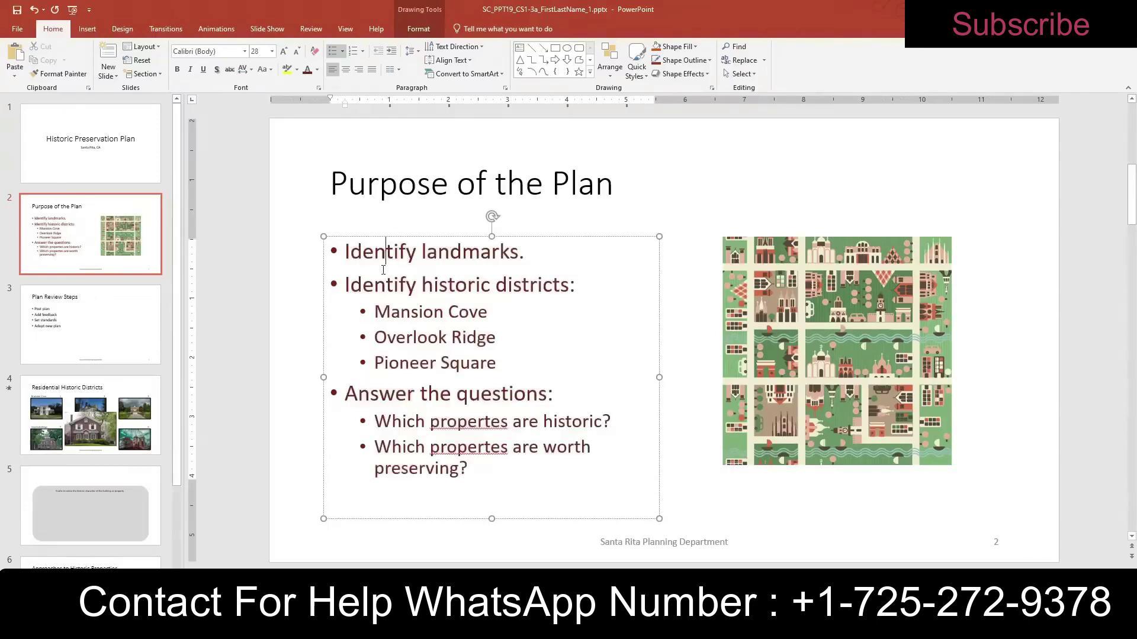
- Bold the three top-level bullets, including 'Answer the questions:'
click(391, 310)
drag(581, 283, 390, 255)
click(399, 238)
drag(554, 393, 387, 396)
click(393, 373)
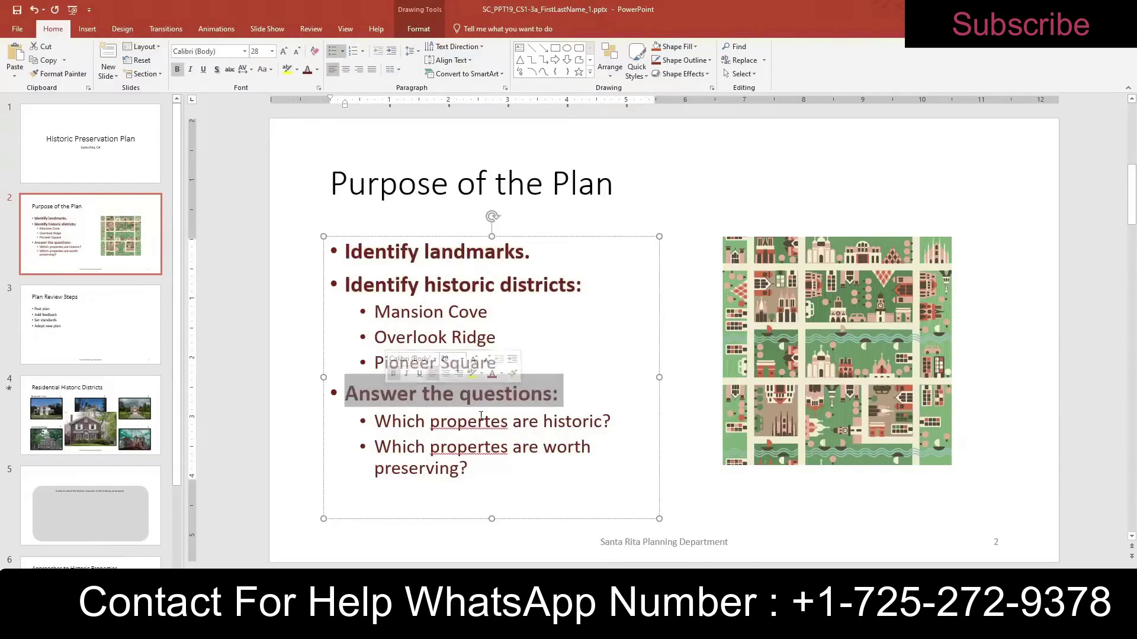
click(478, 420)
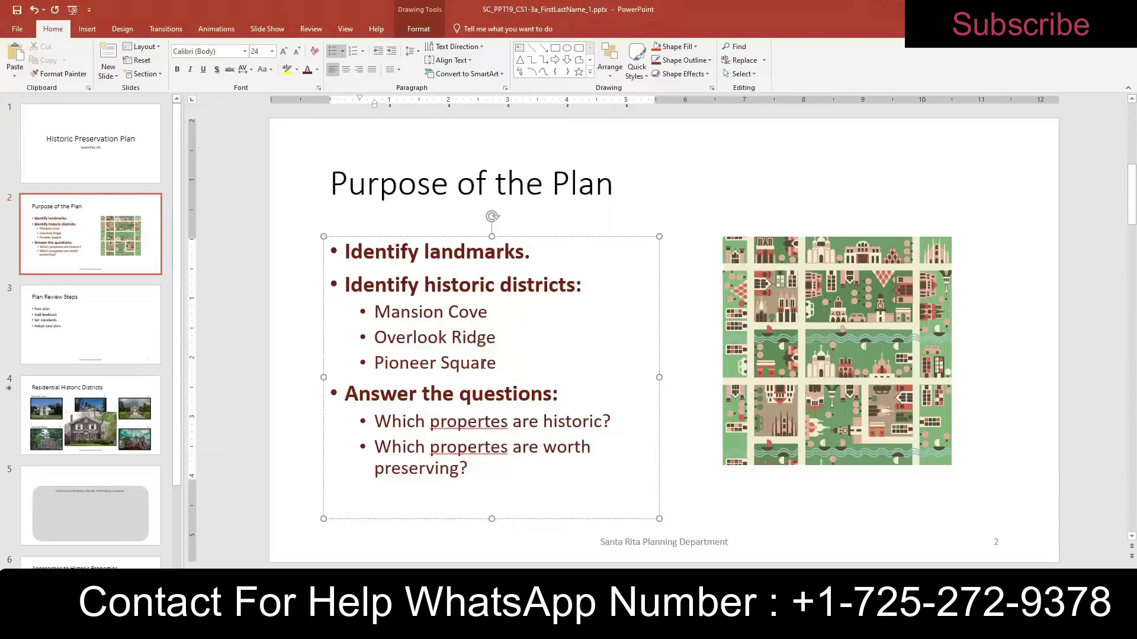
click(606, 238)
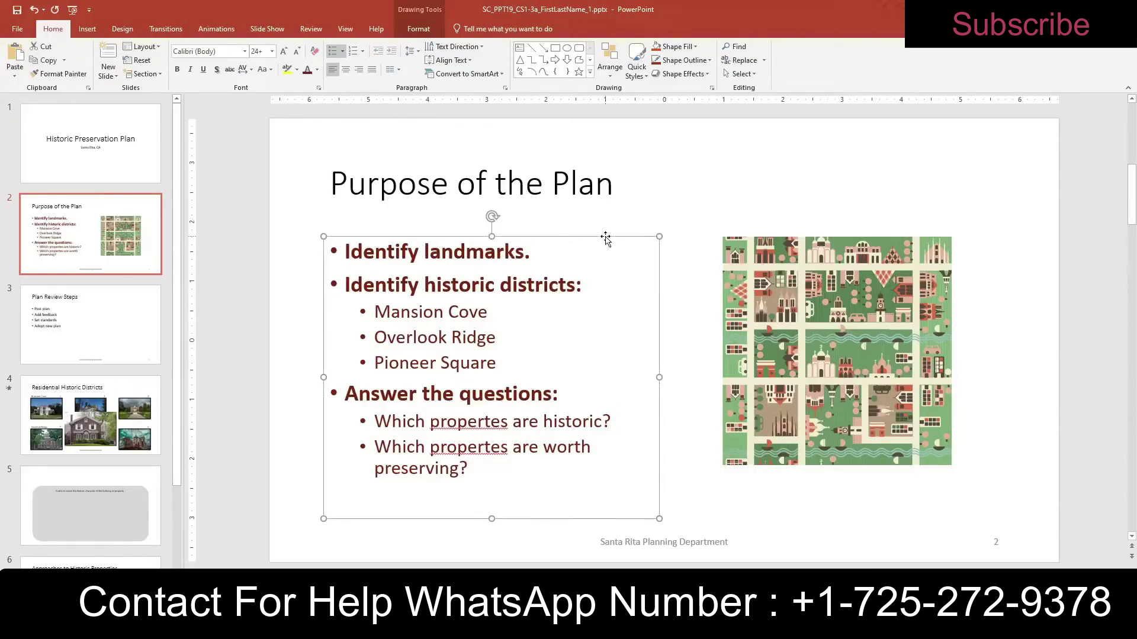
- Give the bullet box a Fly In animation, all at once, from the left
click(218, 29)
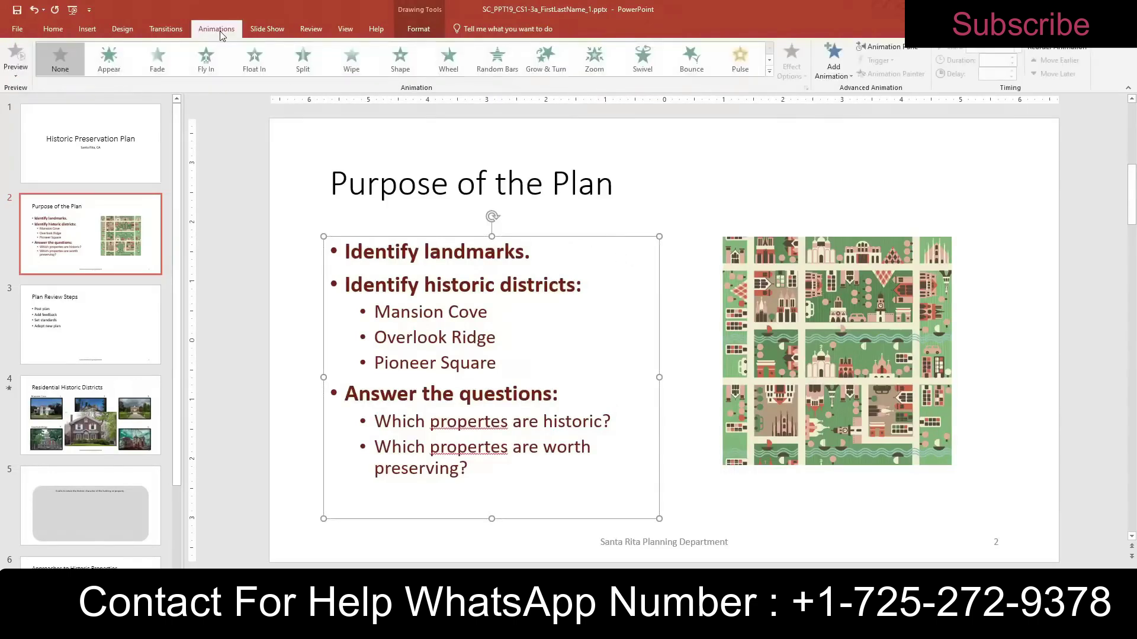
click(205, 56)
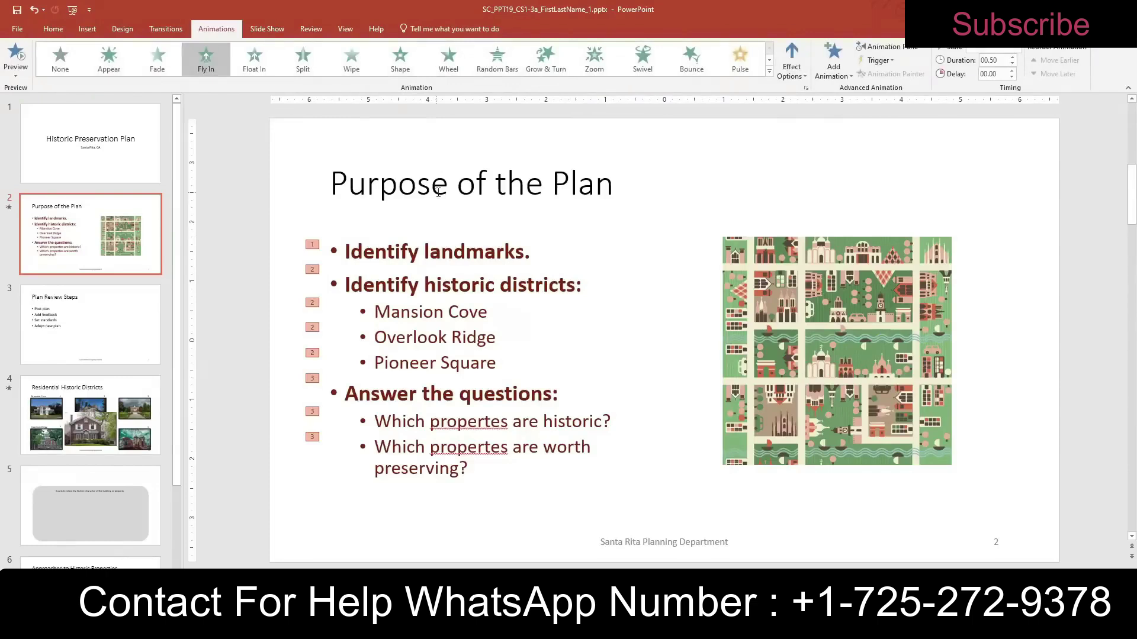
click(791, 62)
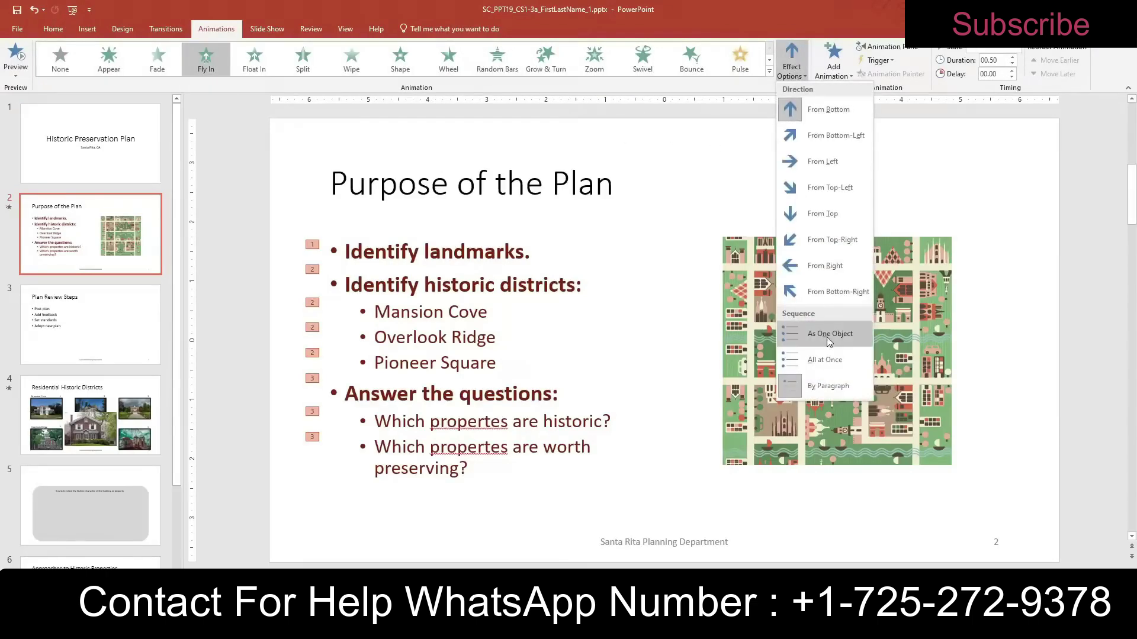
click(824, 360)
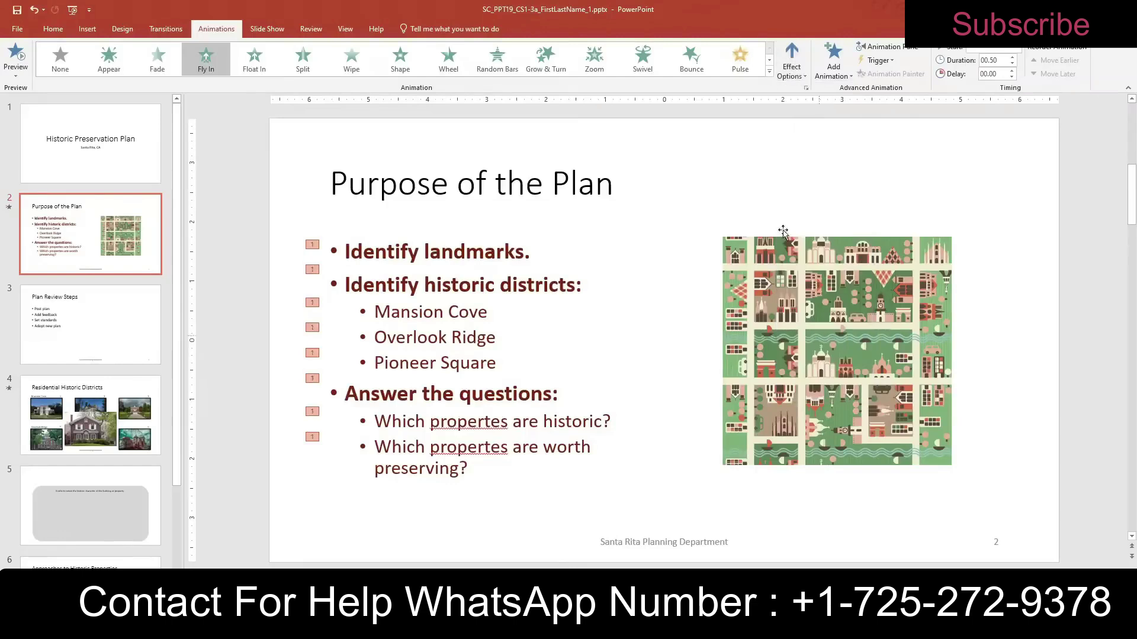
click(791, 80)
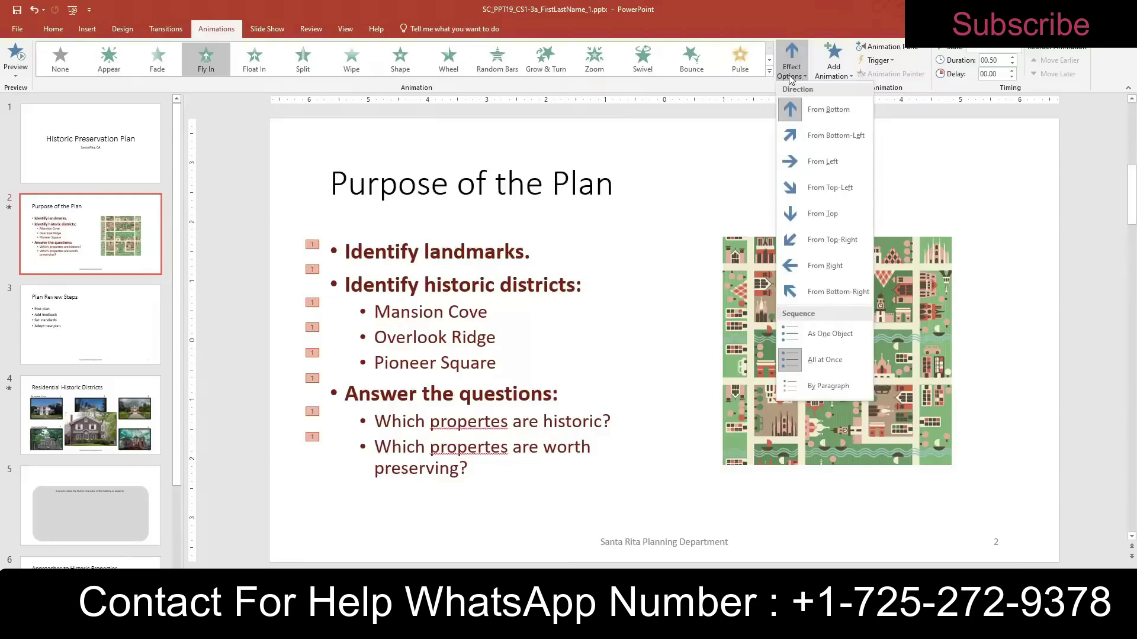
click(808, 169)
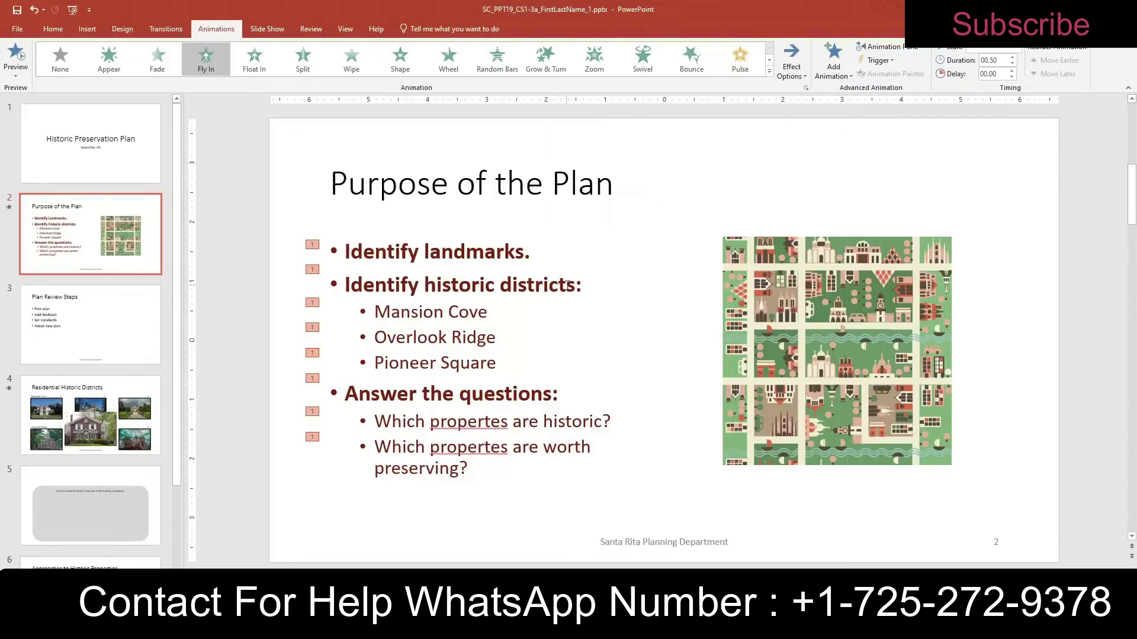
- Set the animation duration to 0.75 seconds and go to slide 3, Plan Review Steps
click(601, 237)
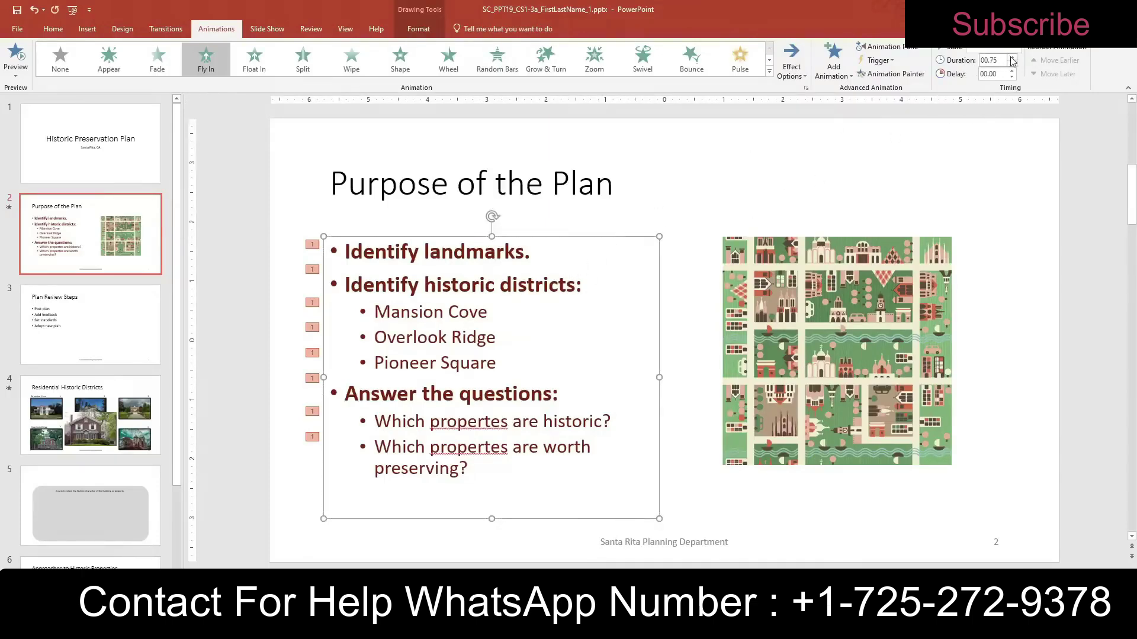
click(657, 225)
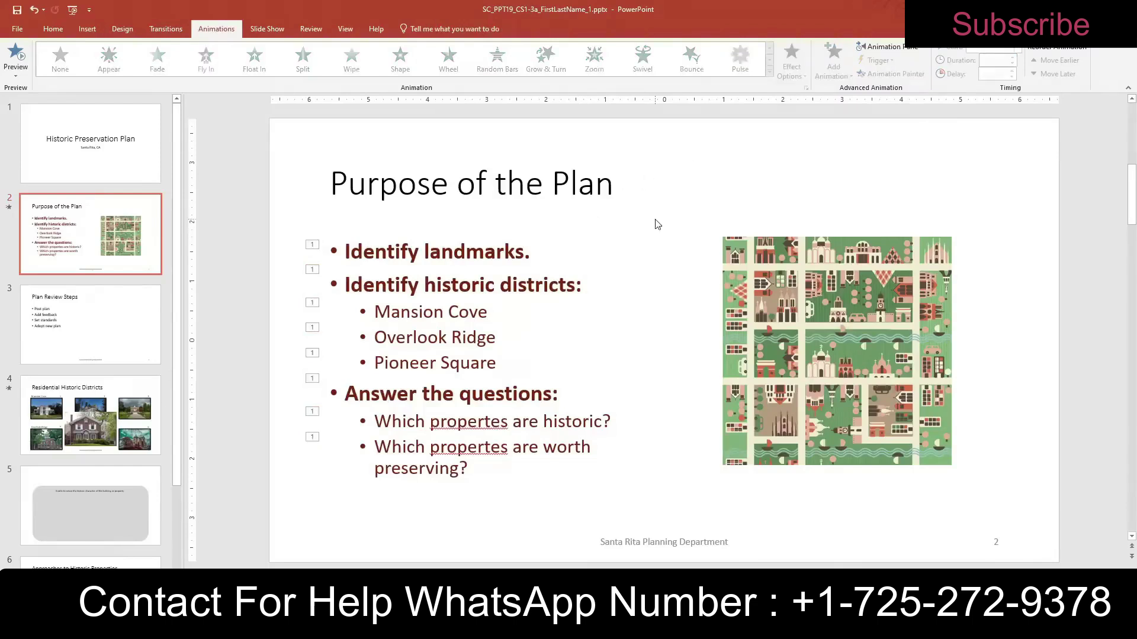
key(Page_Down)
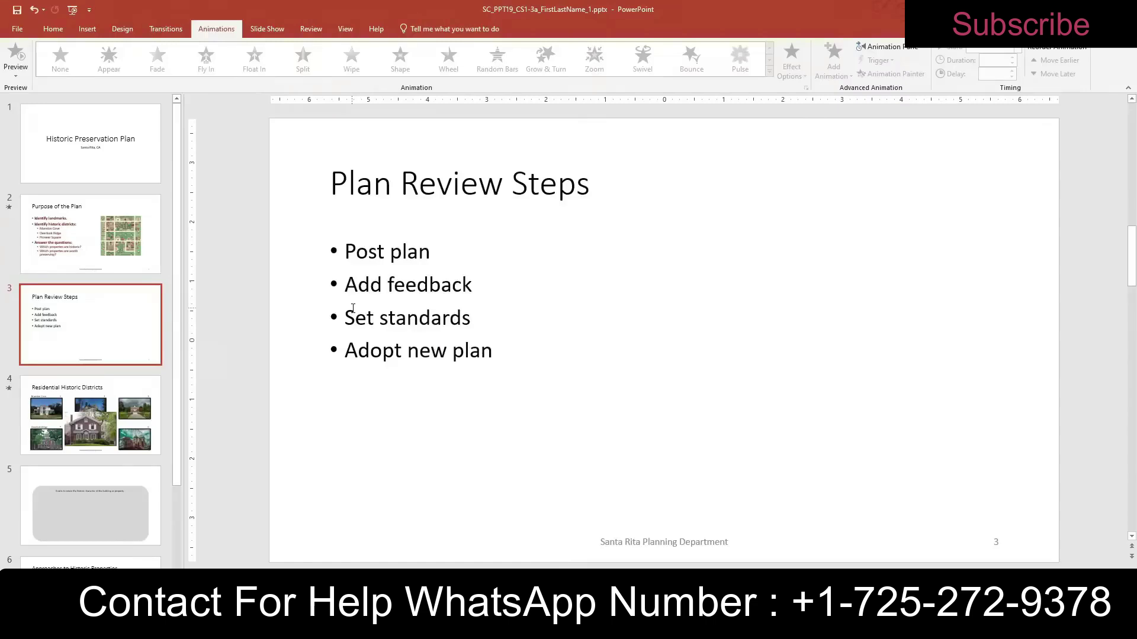
- Convert the Post plan, Add feedback, Set standards, Adopt new plan bullets to a styled Basic Timeline
click(355, 352)
click(415, 237)
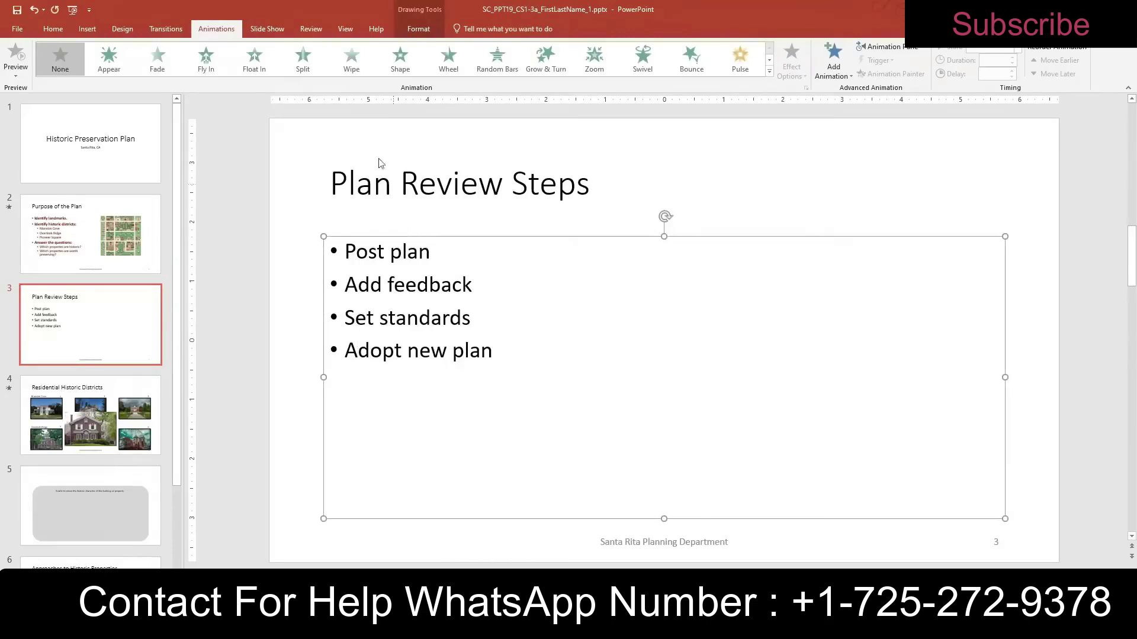
click(54, 29)
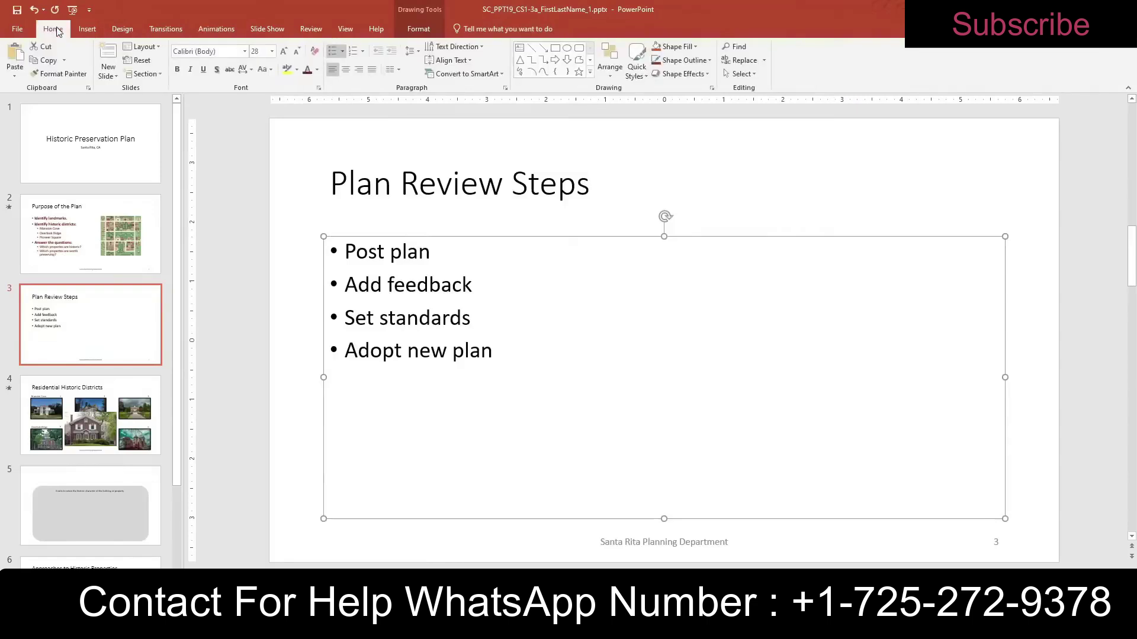
click(456, 76)
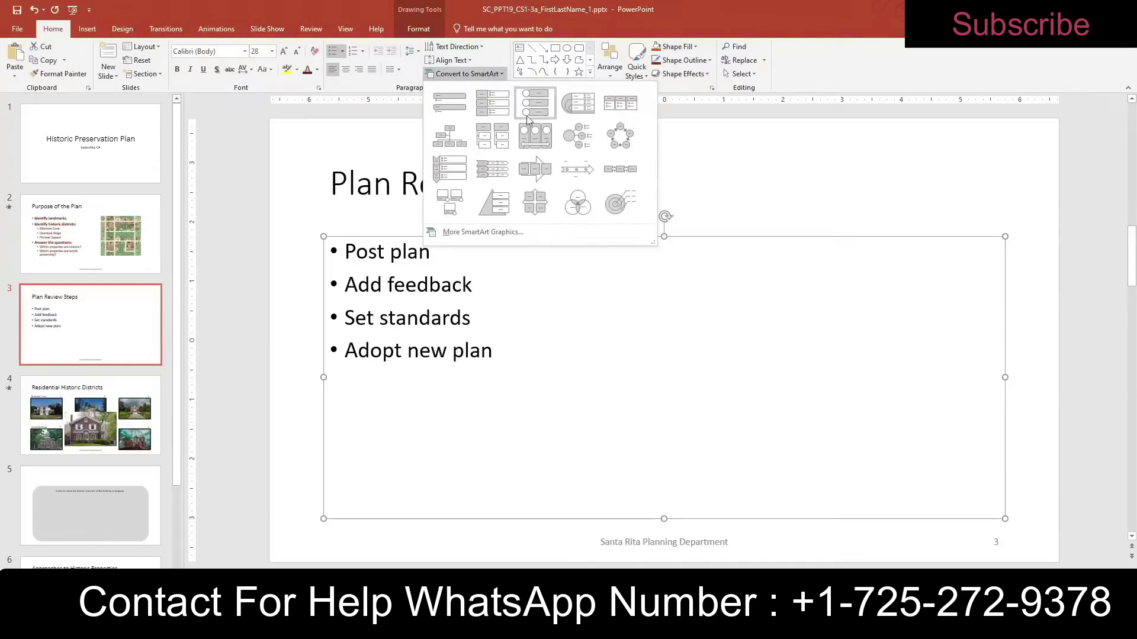
click(577, 172)
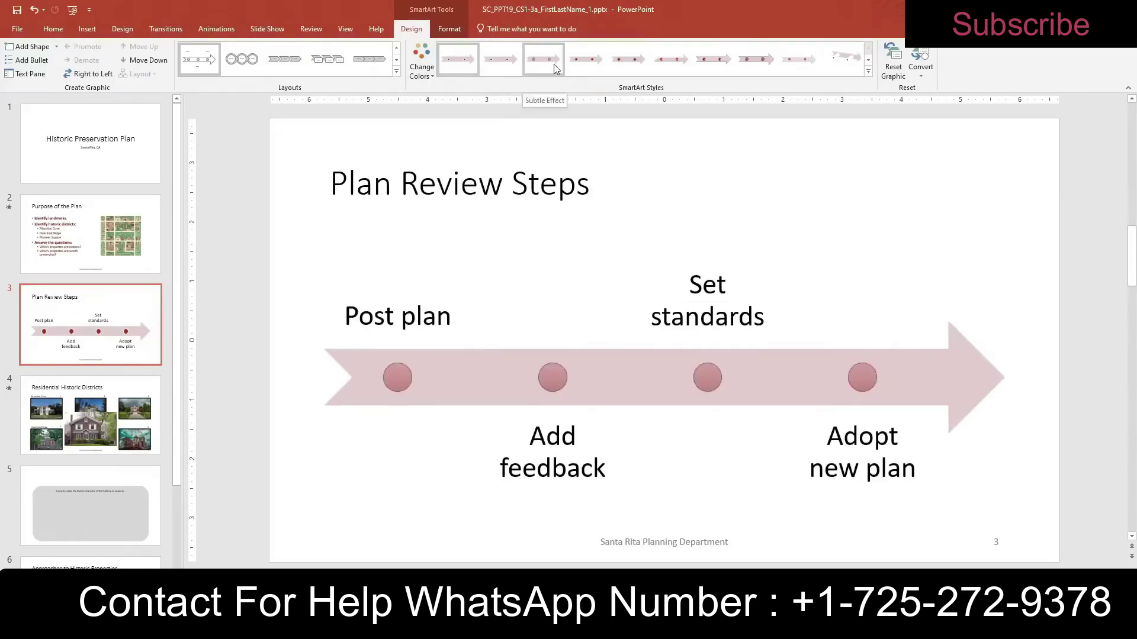
click(586, 65)
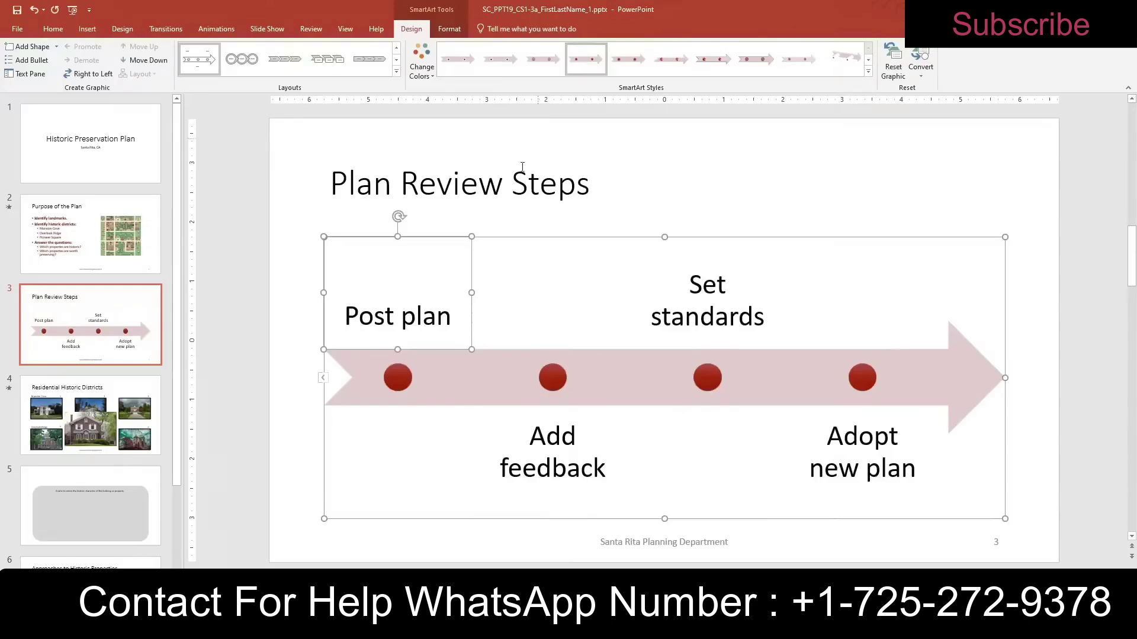
click(352, 574)
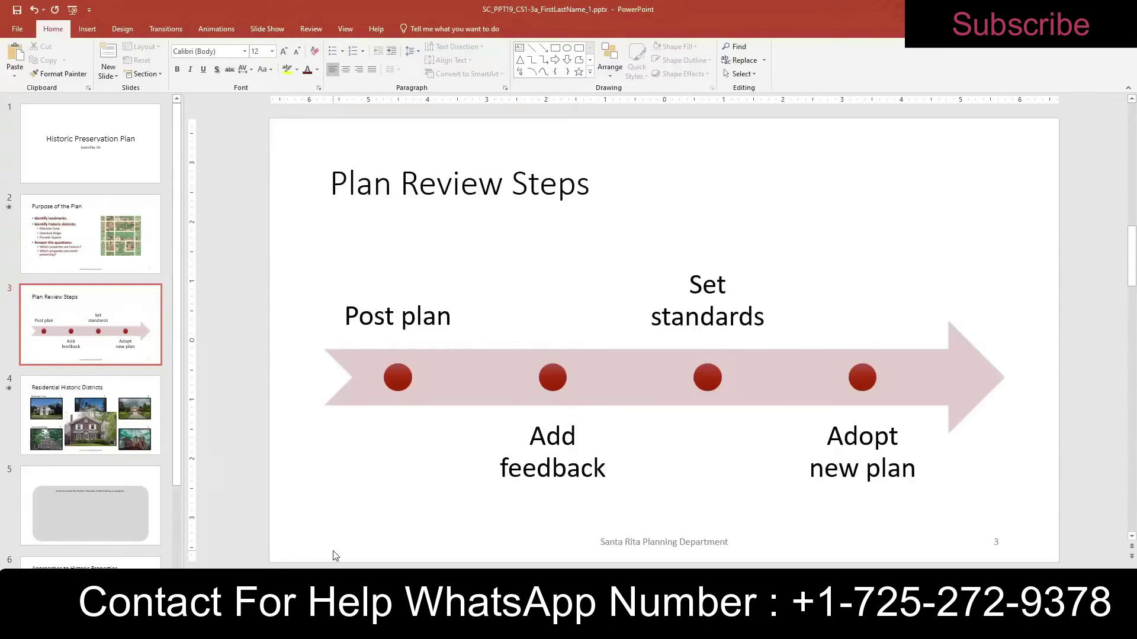
- Set the slide 4 brick-house picture's width to 3 inches, making it 2 inches high
scroll(272, 450, down, 1)
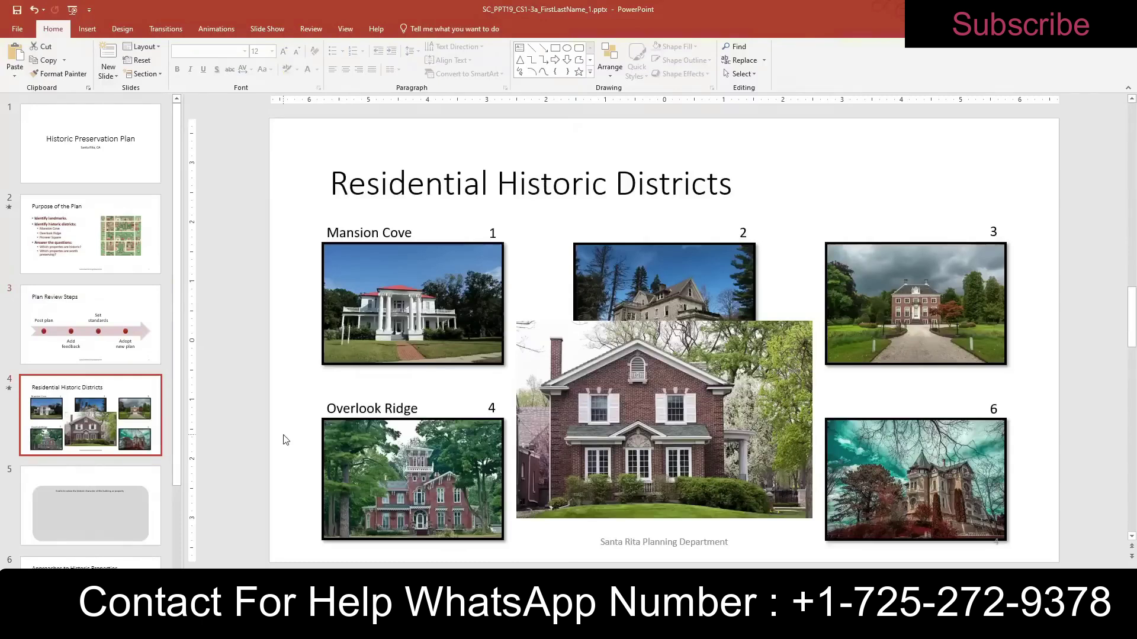
click(580, 370)
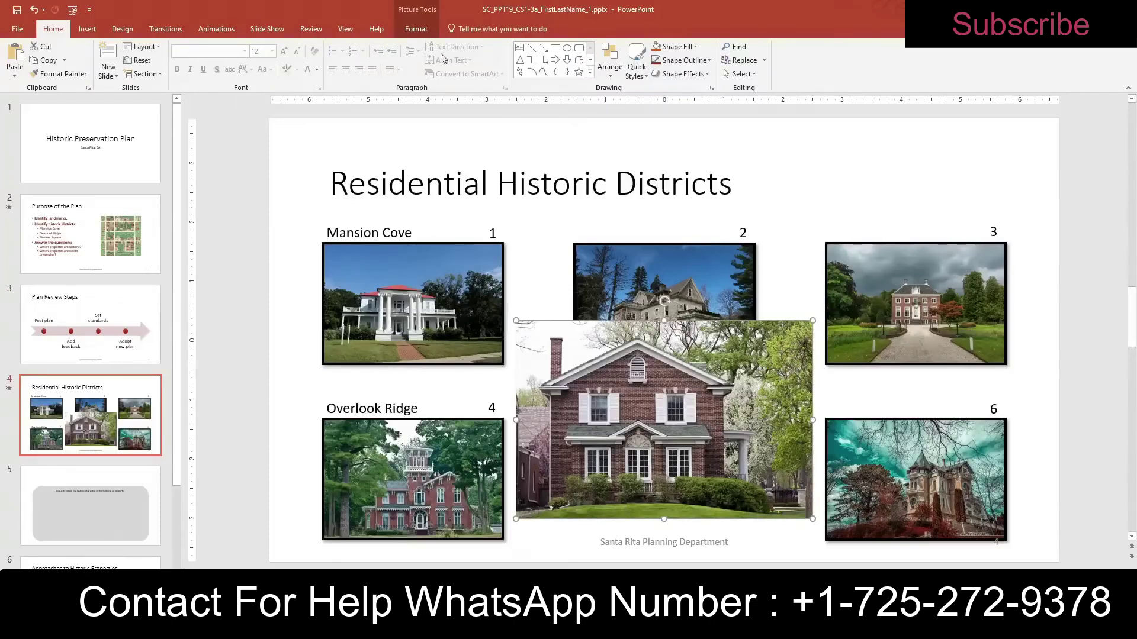
click(431, 33)
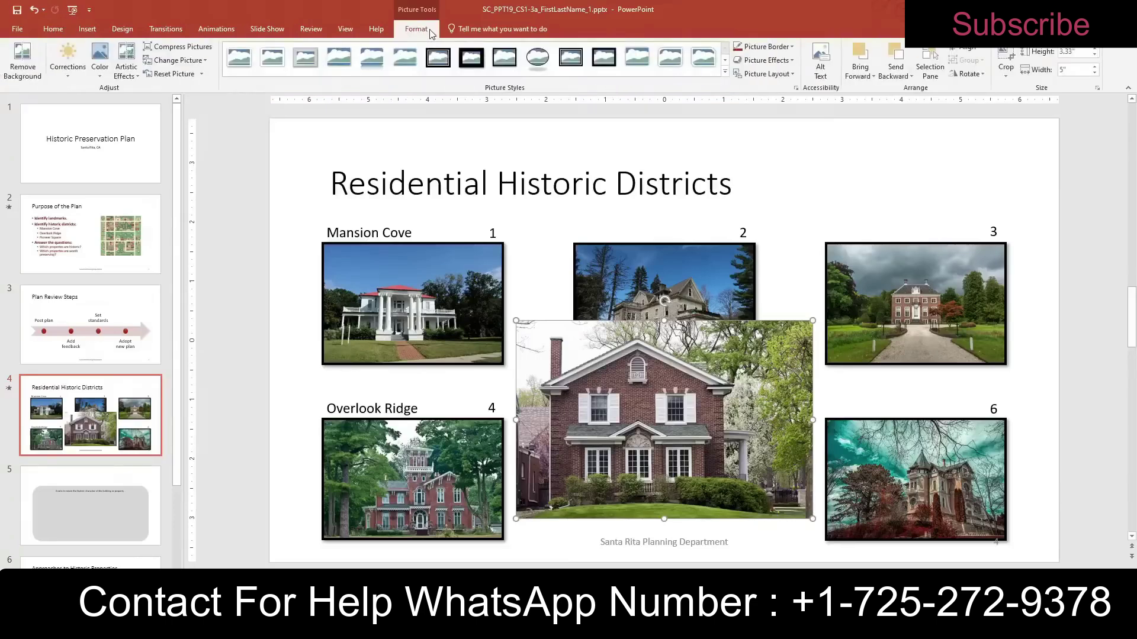
click(1071, 70)
text(3)
key(Return)
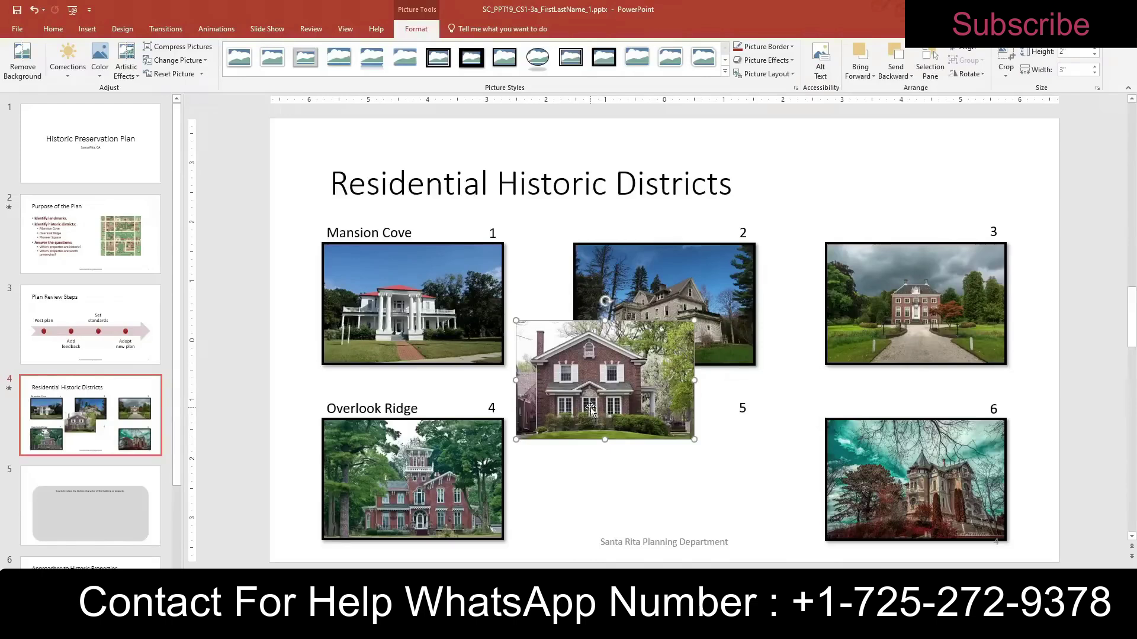
- Bottom-align the brick-house picture with the Overlook Ridge picture 4
shift+click(450, 494)
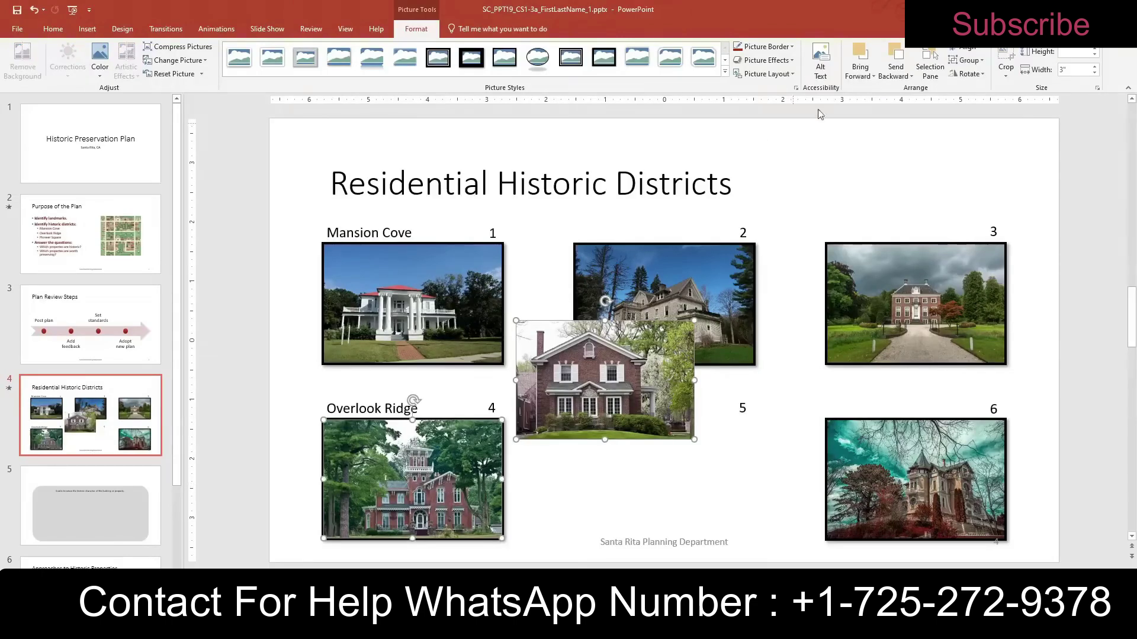
click(965, 48)
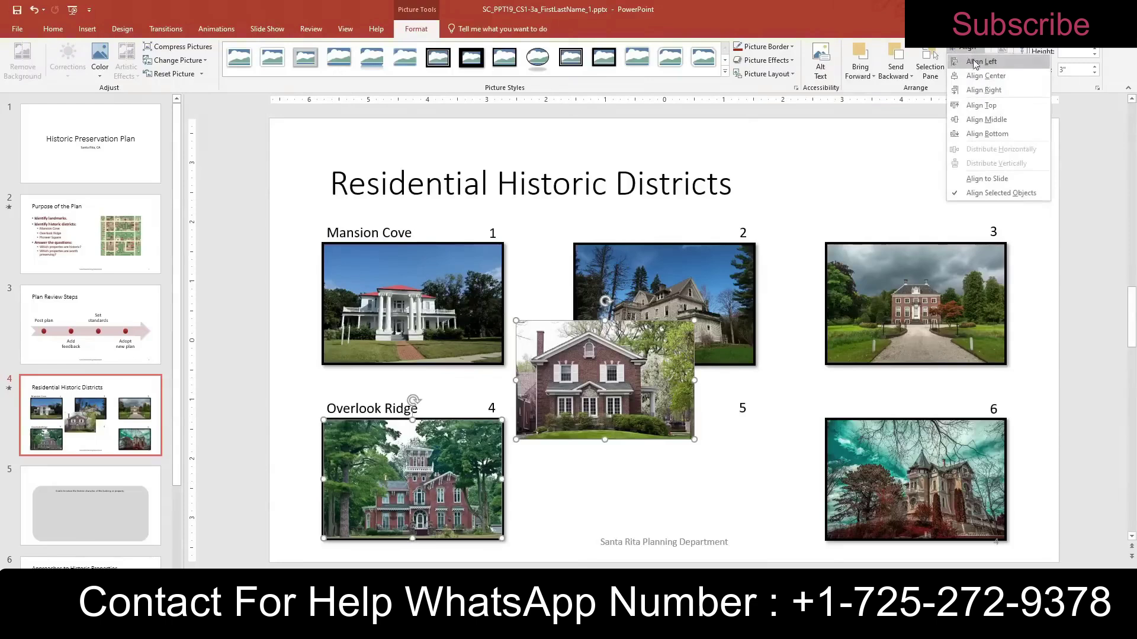
click(975, 135)
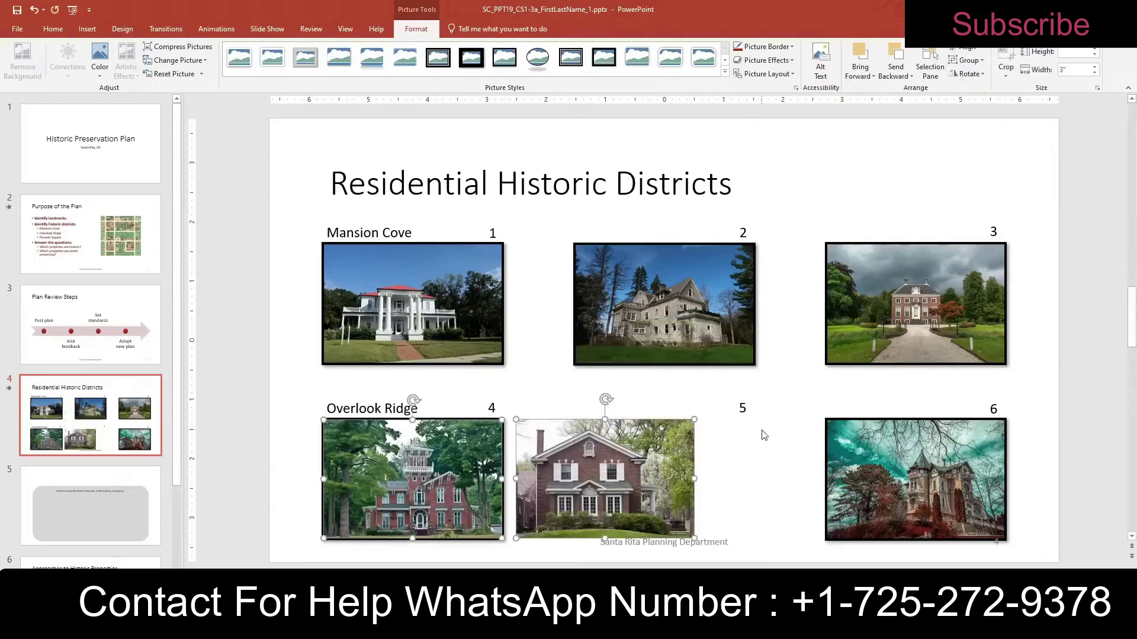
click(768, 402)
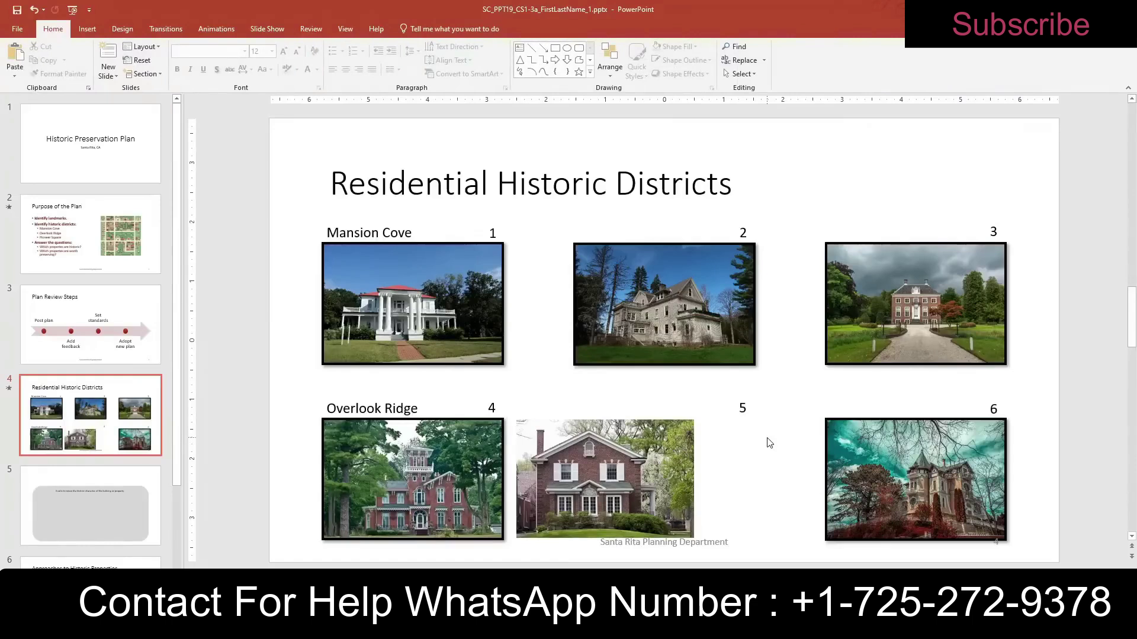
- Centre-align the brick-house picture with picture 2 above it
click(666, 472)
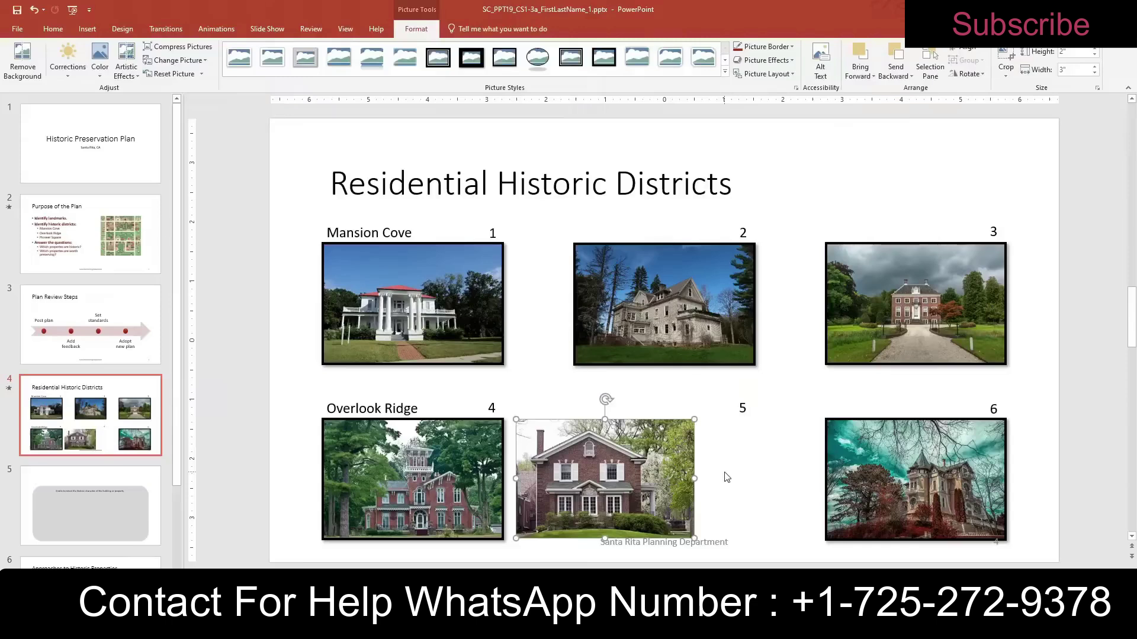
ctrl+click(697, 321)
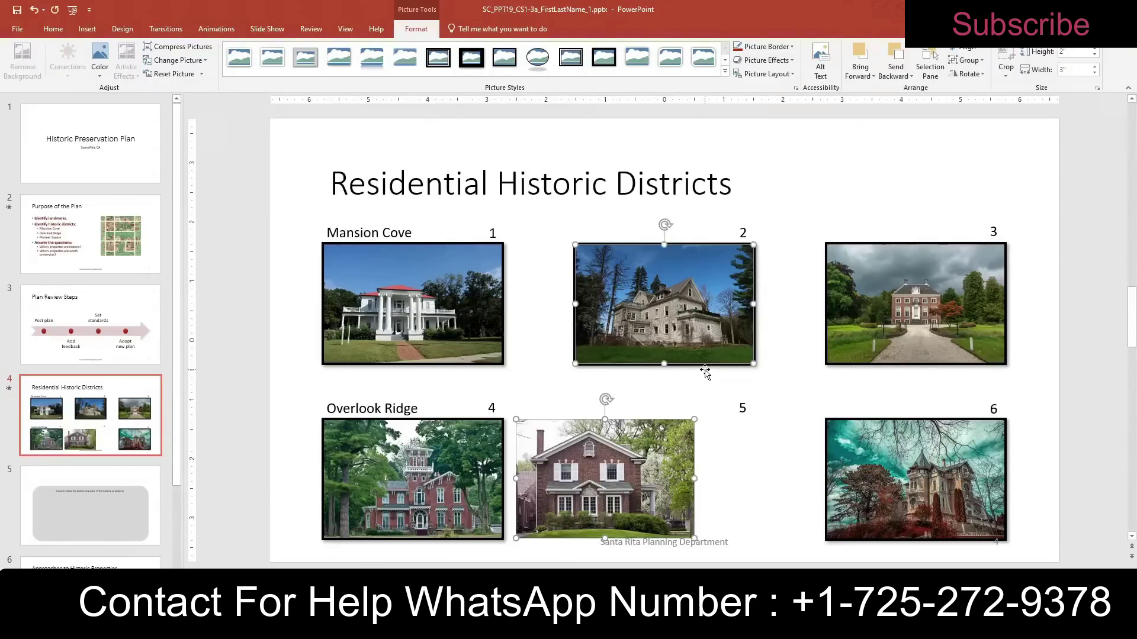
click(967, 53)
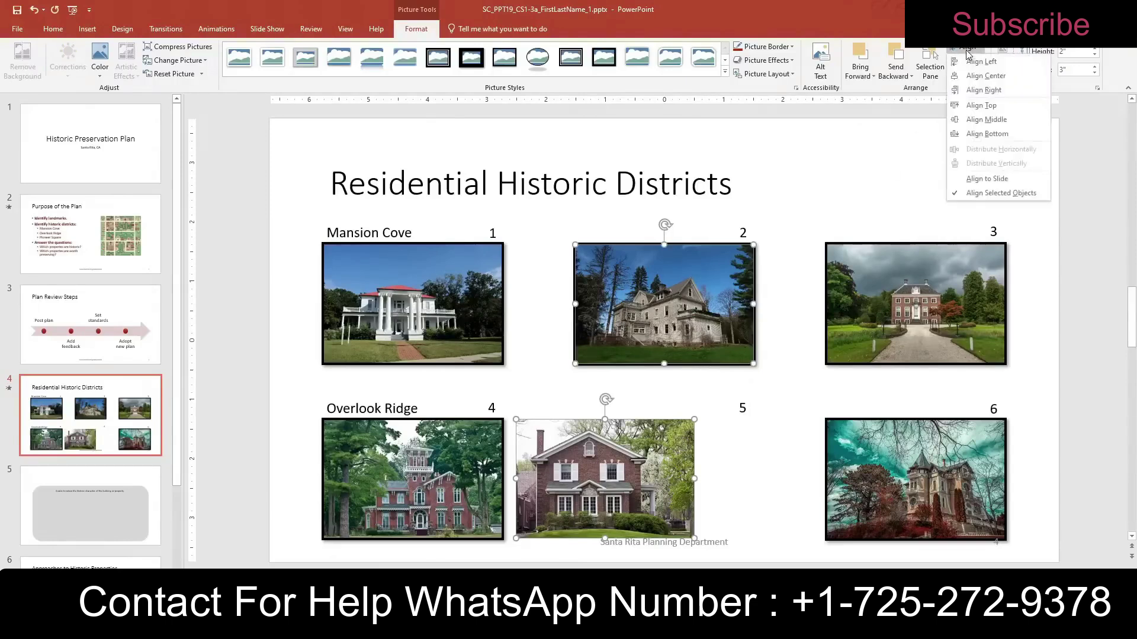
click(976, 76)
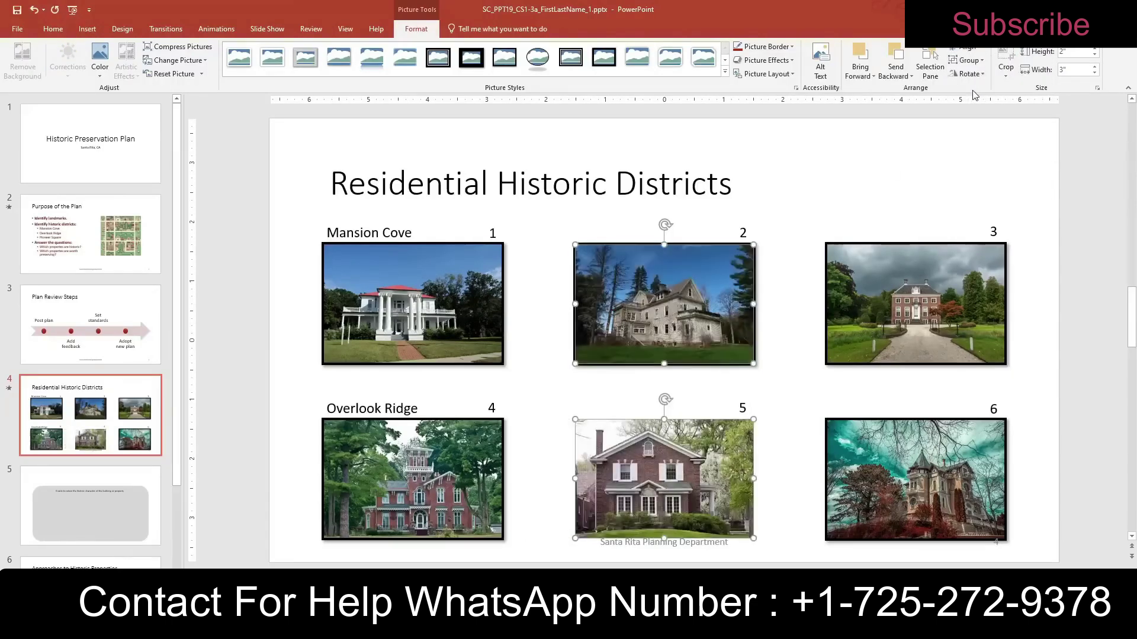